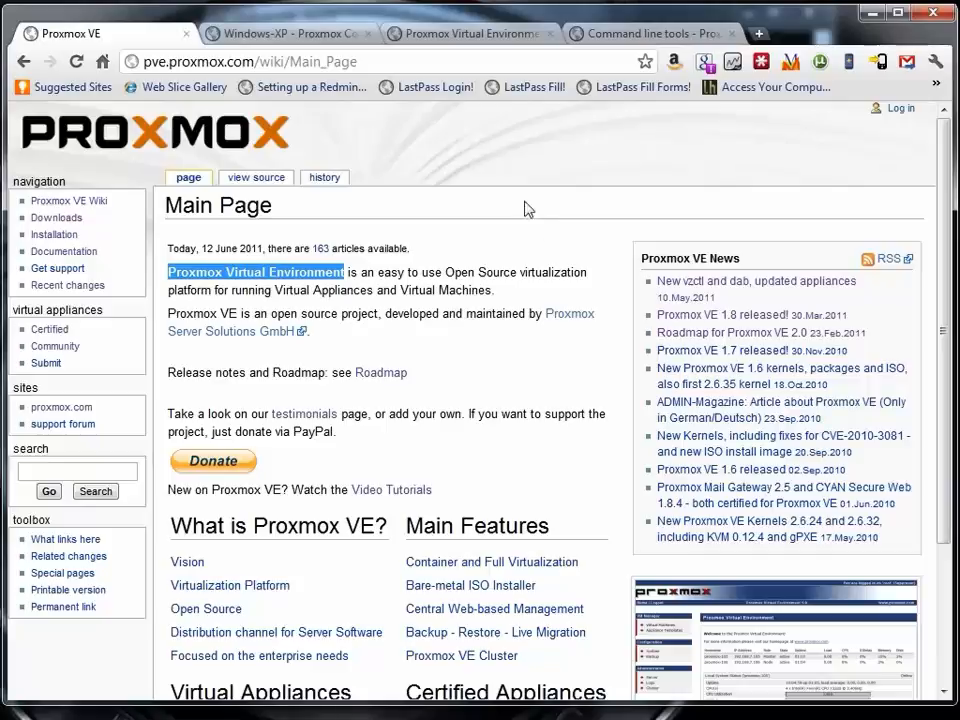
# - Open the Bare-metal ISO Installer article from the wiki's main features and highlight the included operating system entry
pyautogui.click(508, 193)
pyautogui.scroll(-1, 508, 193)
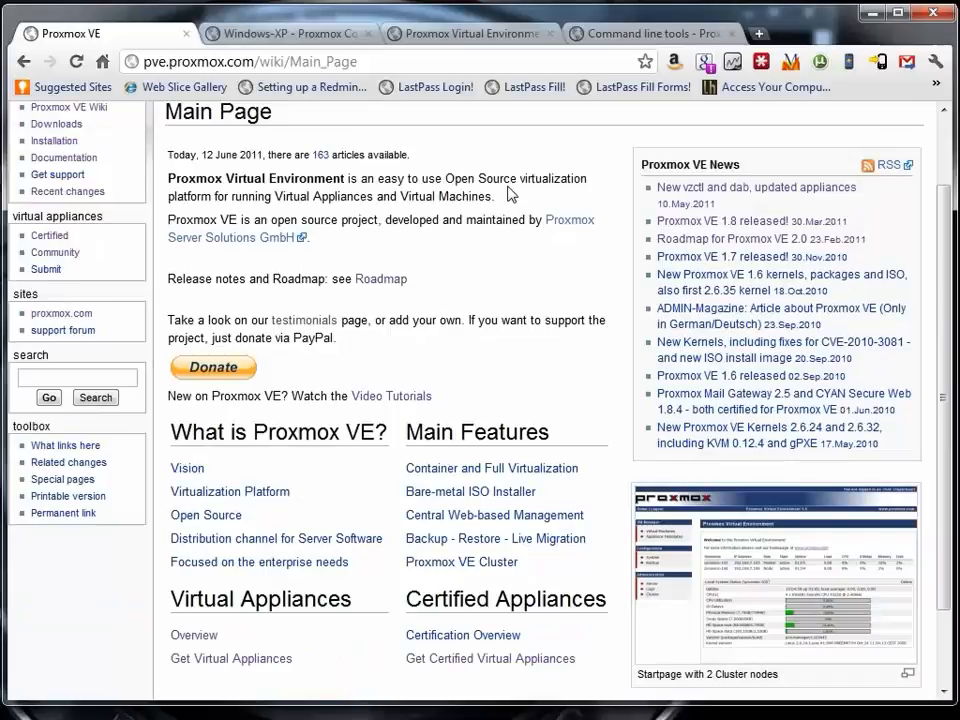
pyautogui.scroll(-1, 510, 193)
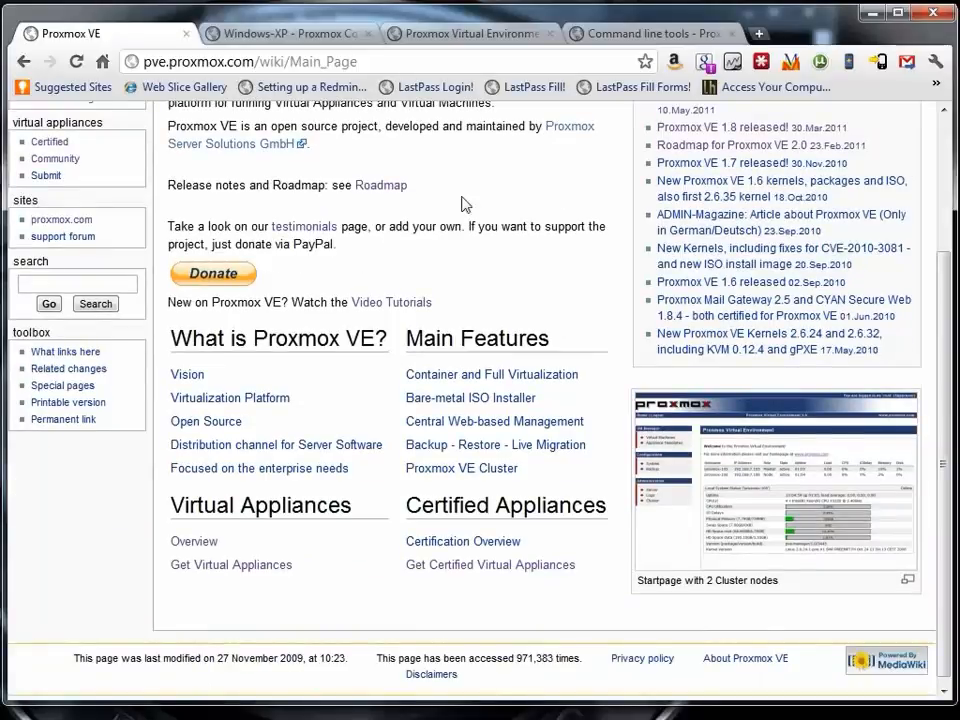
pyautogui.click(460, 397)
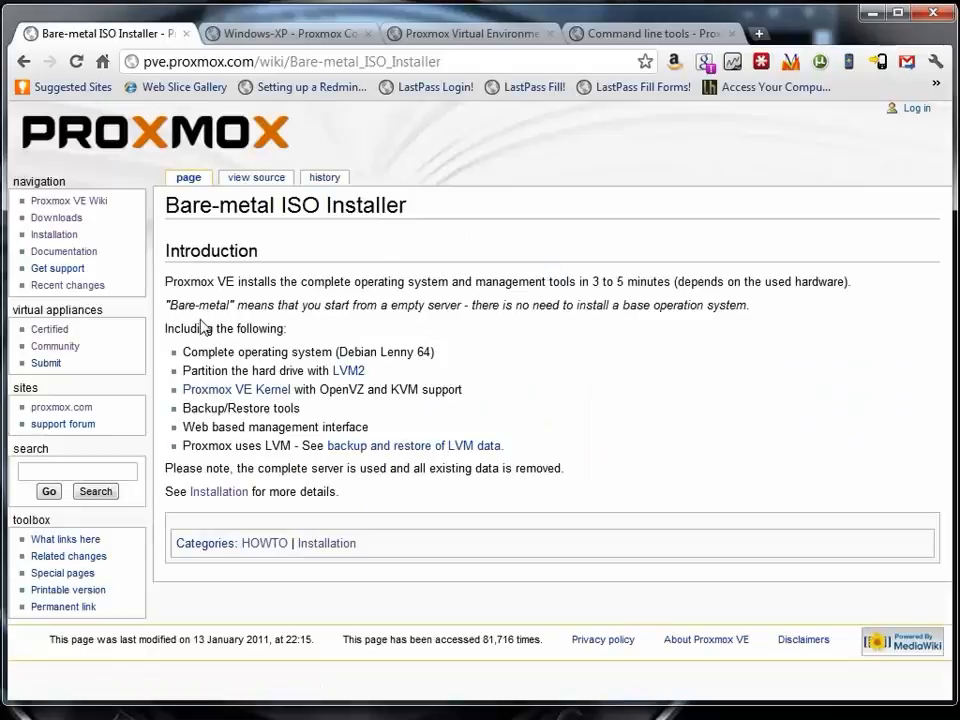
pyautogui.moveTo(183, 352); pyautogui.dragTo(456, 358)
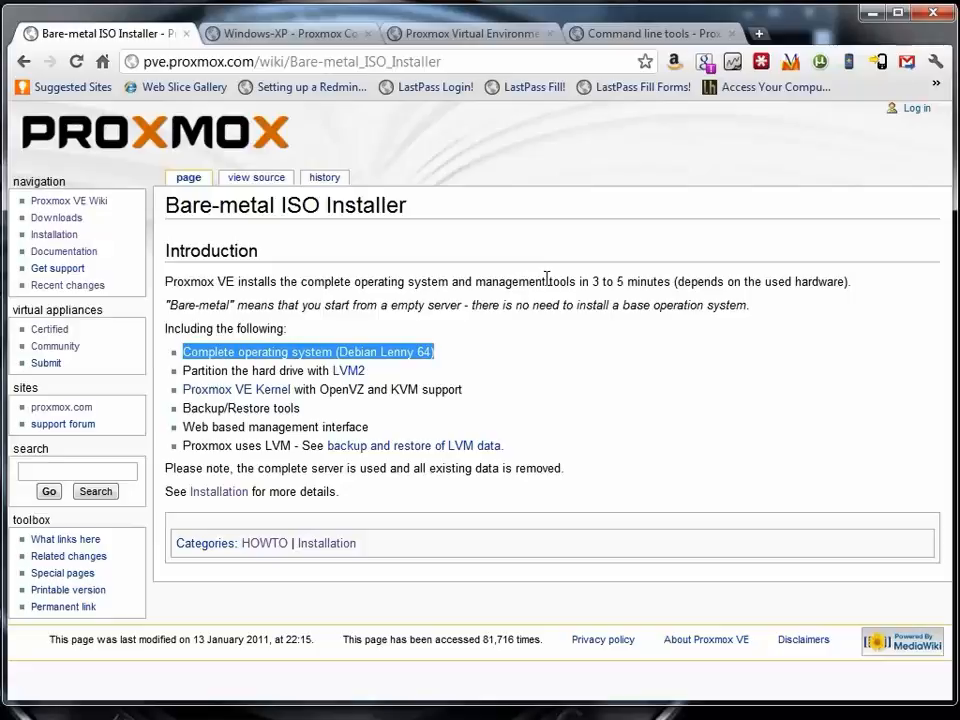
# - Switch to the Proxmox Virtual Environment management page and examine the server's uptime and CPU details
pyautogui.click(489, 34)
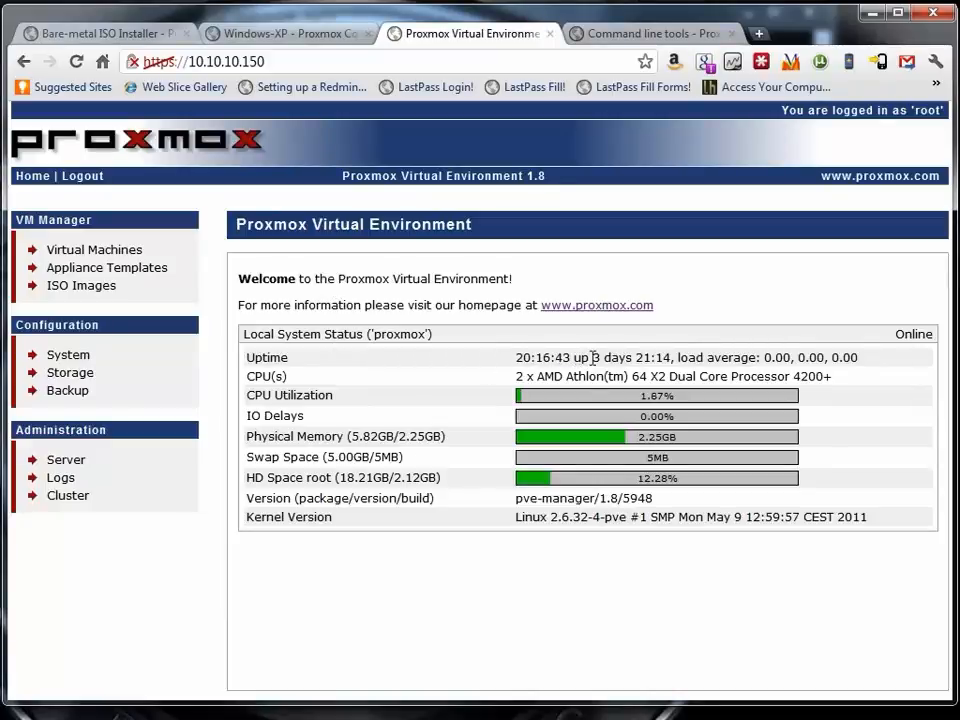
pyautogui.moveTo(589, 357); pyautogui.dragTo(700, 358)
pyautogui.click(739, 358)
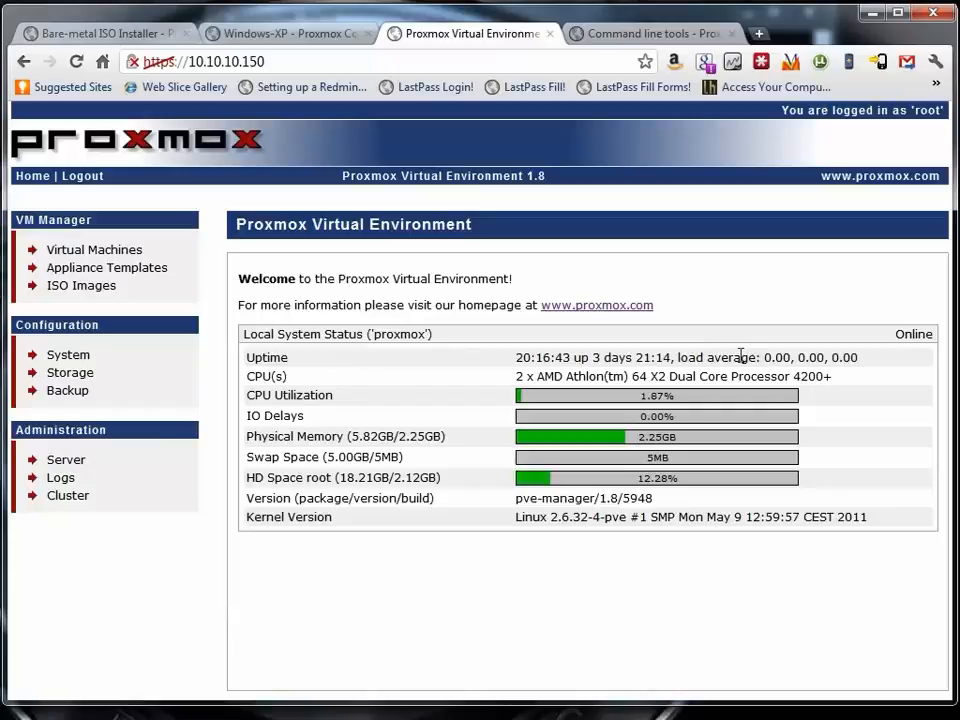
pyautogui.moveTo(491, 376); pyautogui.dragTo(861, 377)
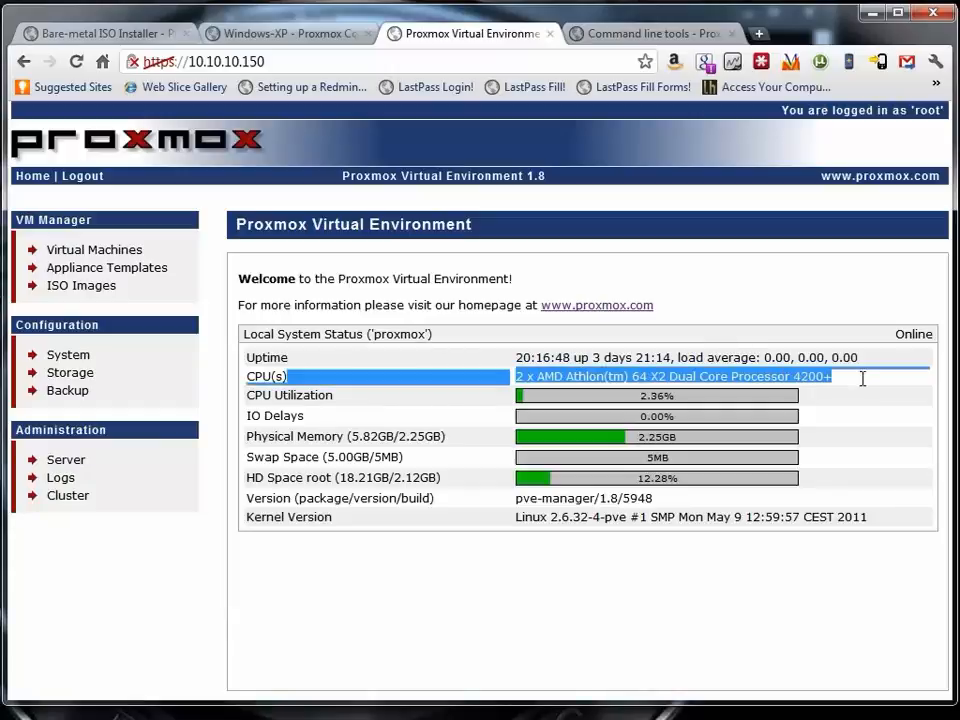
pyautogui.click(866, 387)
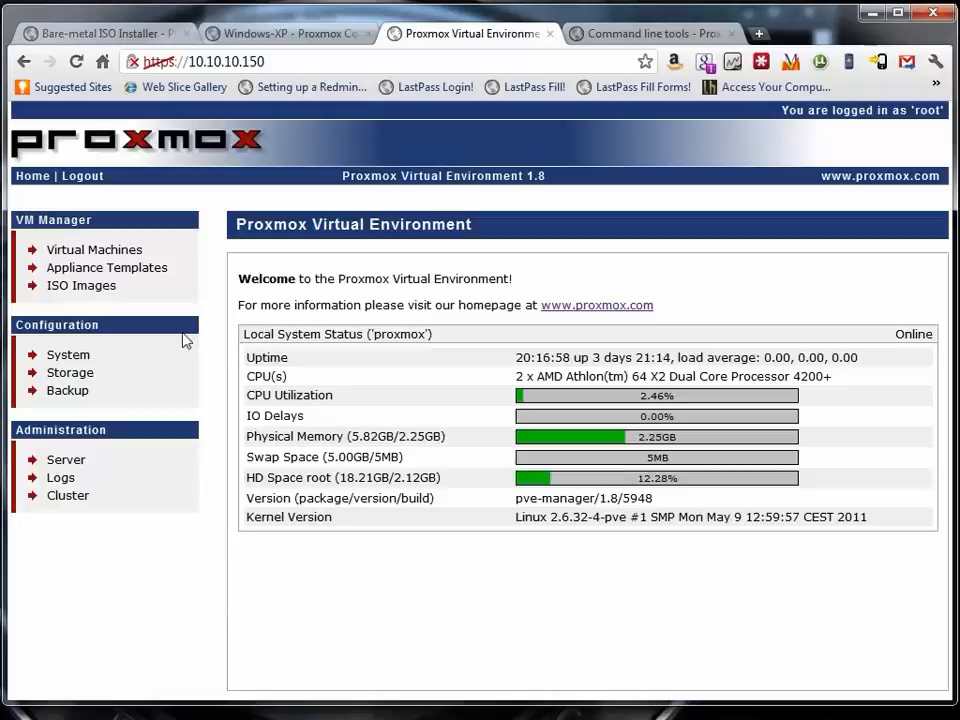
# - Open the local storage's settings from the storage configuration, check its directory path, and save them without edits
pyautogui.click(80, 380)
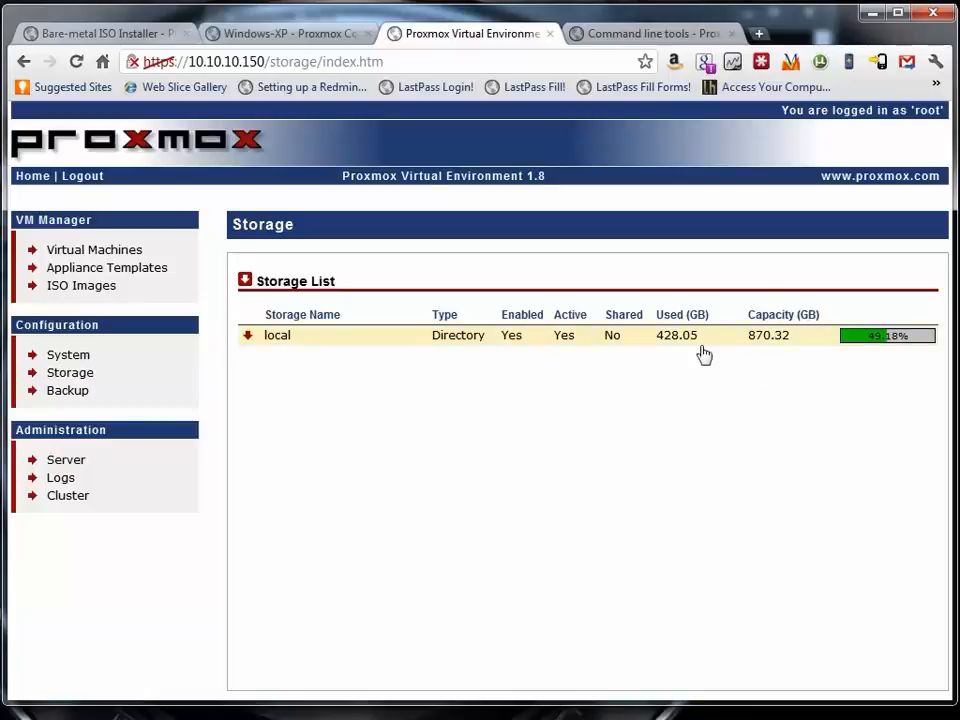
pyautogui.click(245, 282)
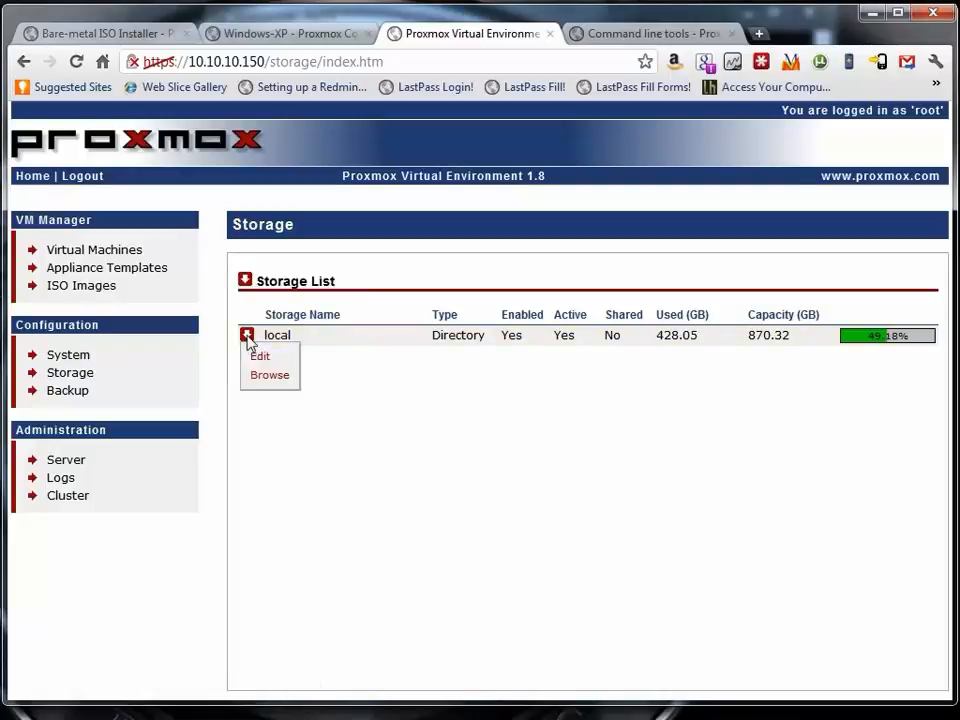
pyautogui.click(258, 356)
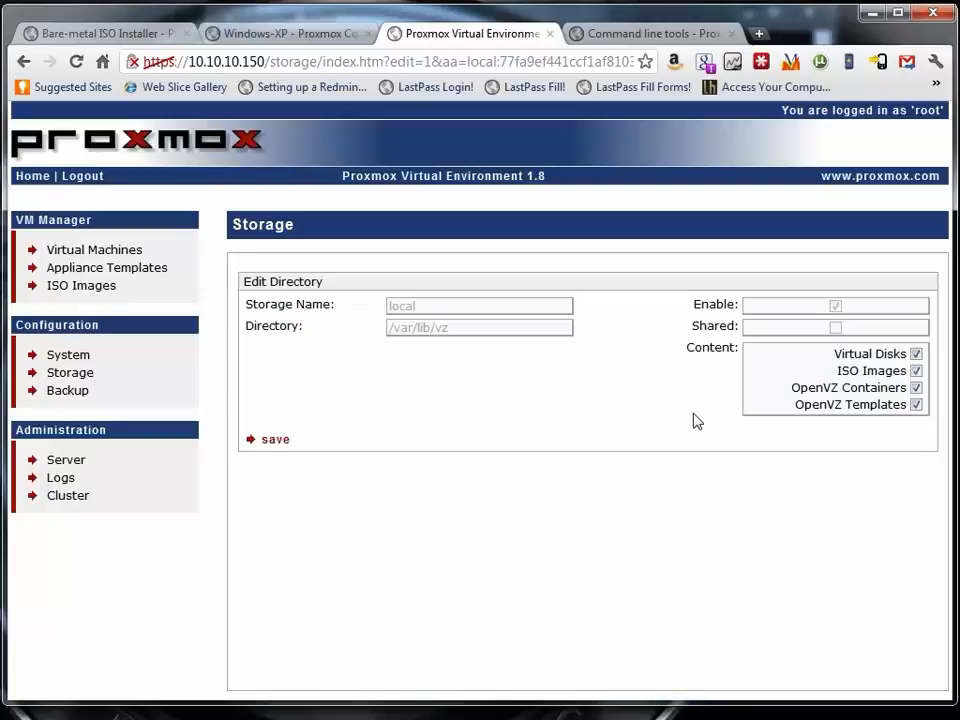
pyautogui.moveTo(435, 327); pyautogui.dragTo(347, 320)
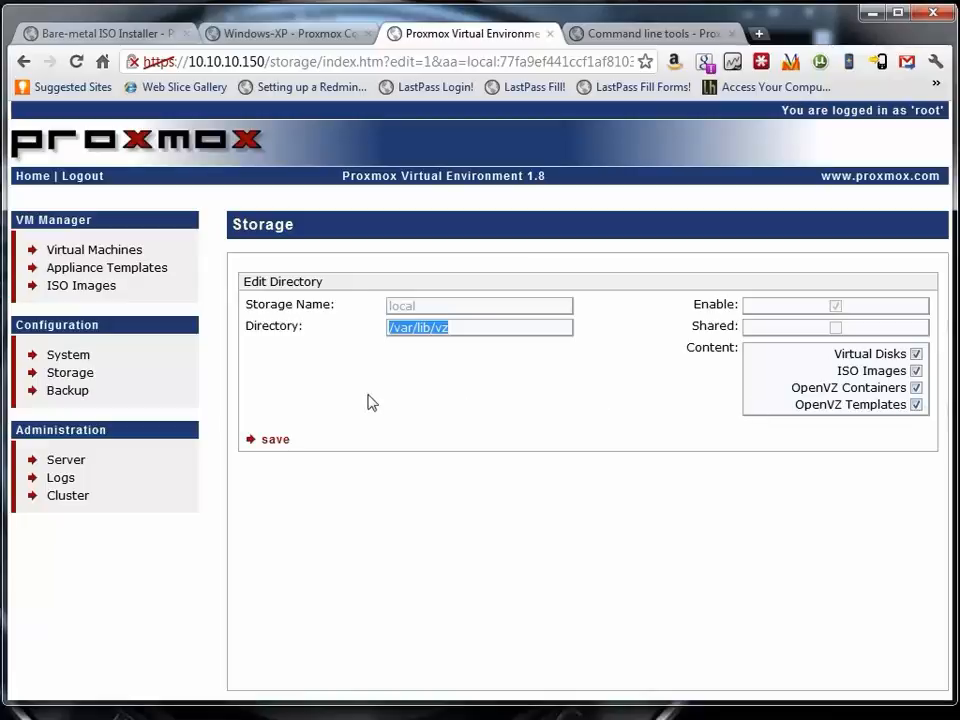
pyautogui.click(283, 442)
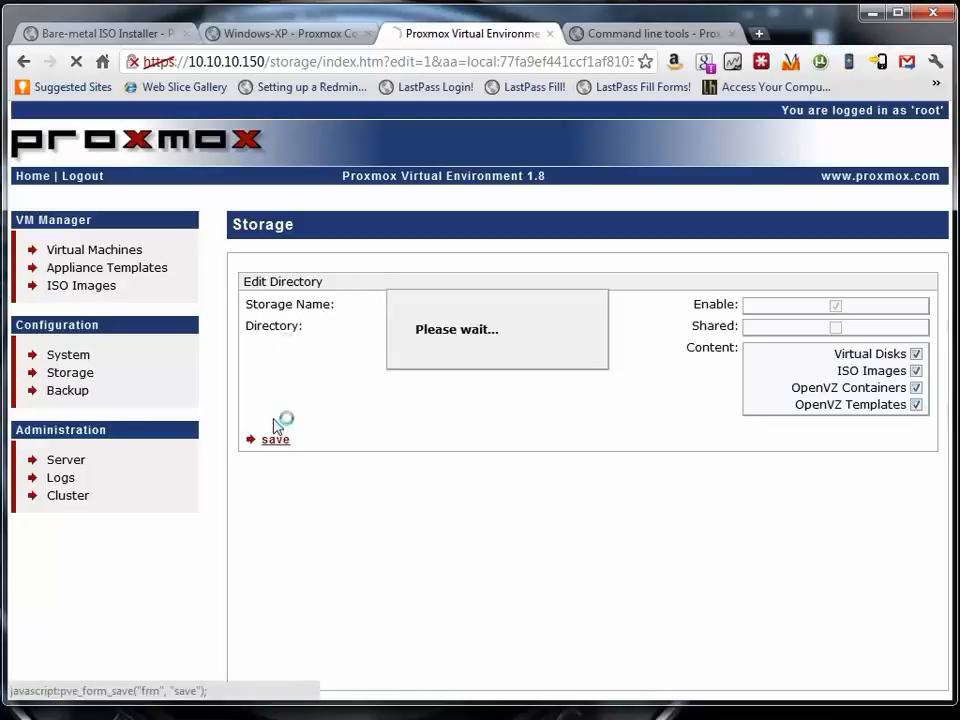
# - Open the form for adding an NFS share and examine its available content types
pyautogui.click(245, 282)
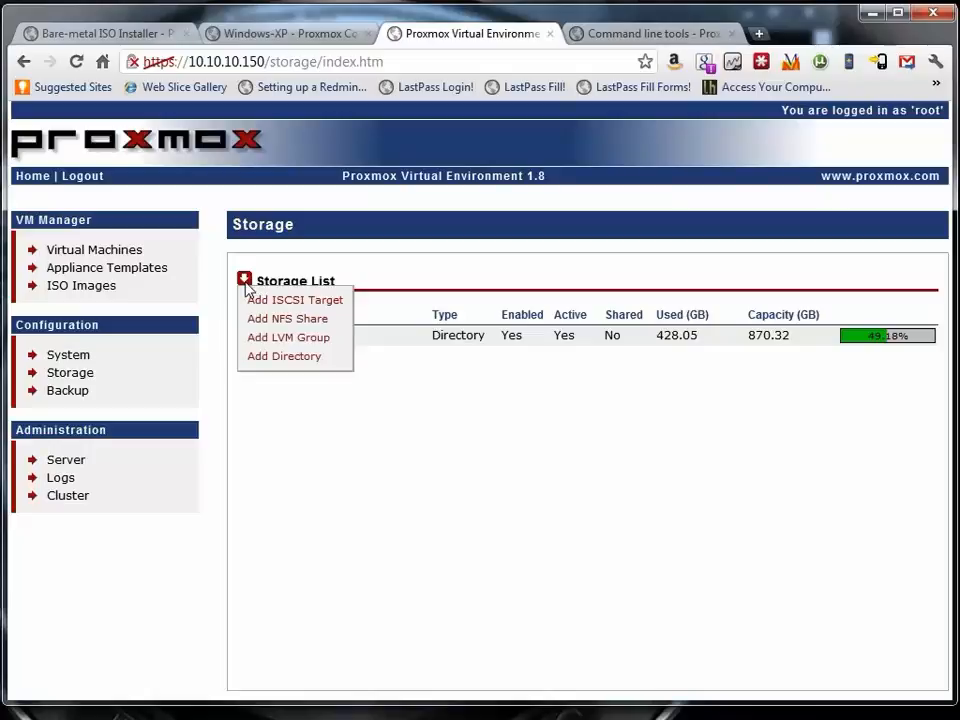
pyautogui.click(278, 319)
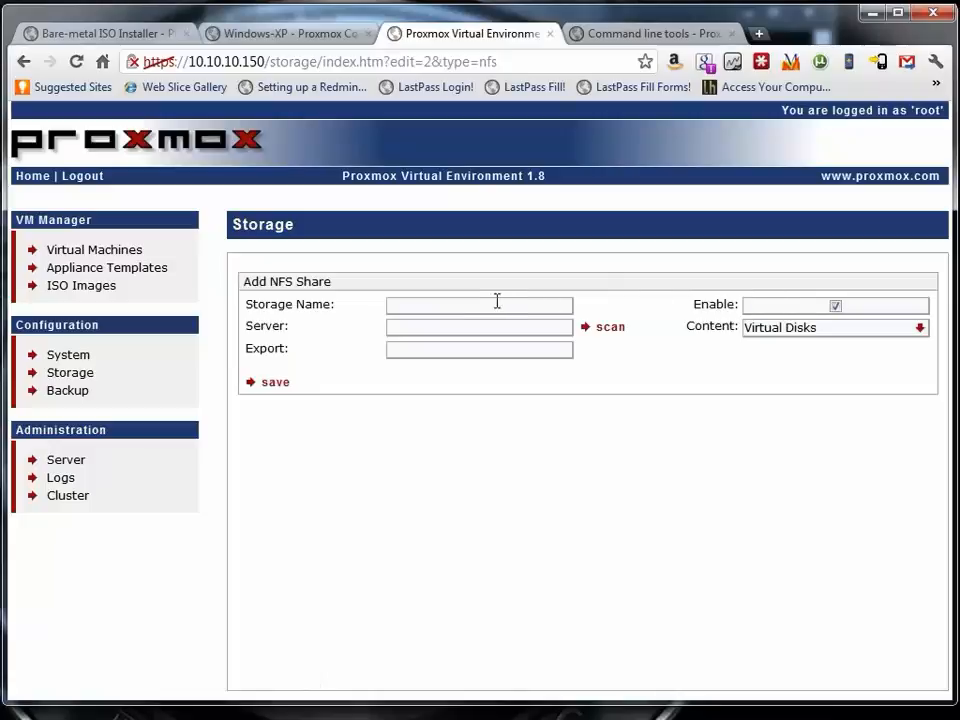
pyautogui.click(435, 304)
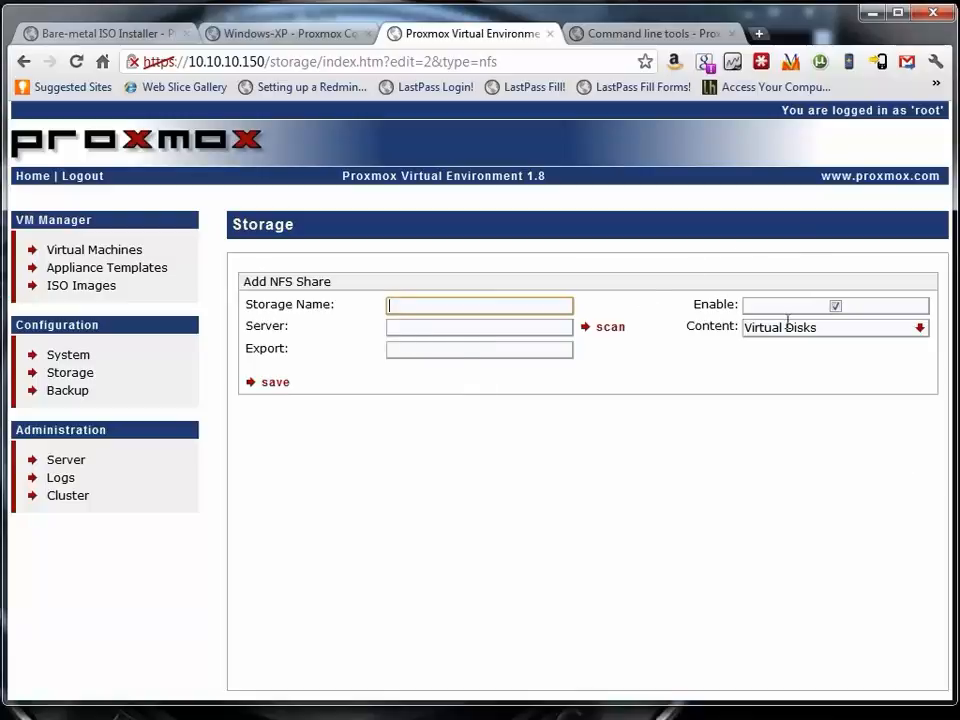
pyautogui.click(926, 329)
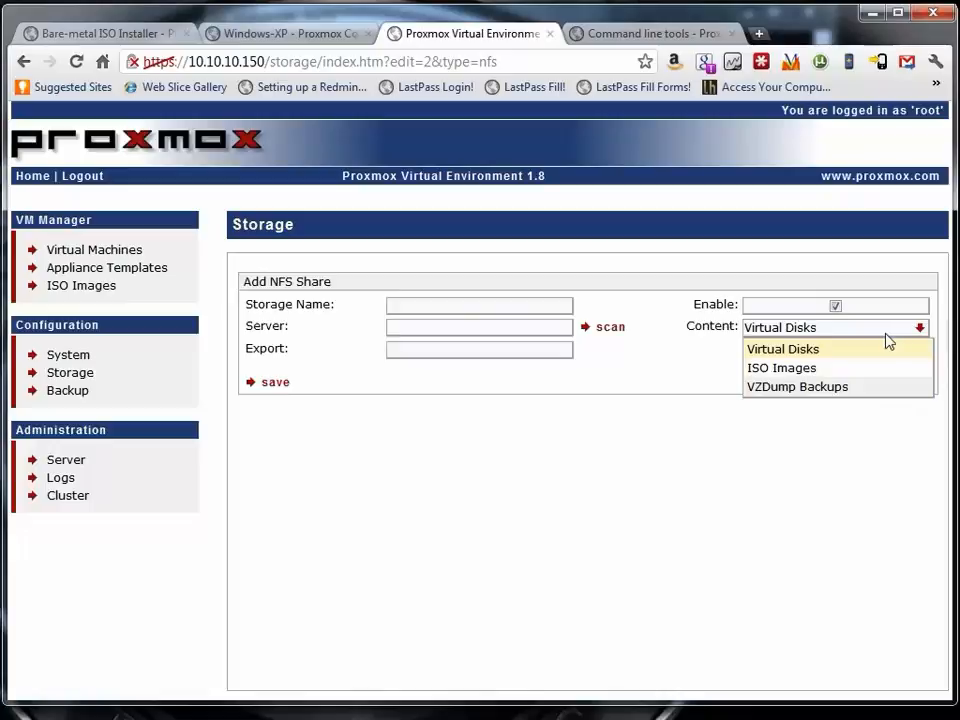
pyautogui.click(24, 61)
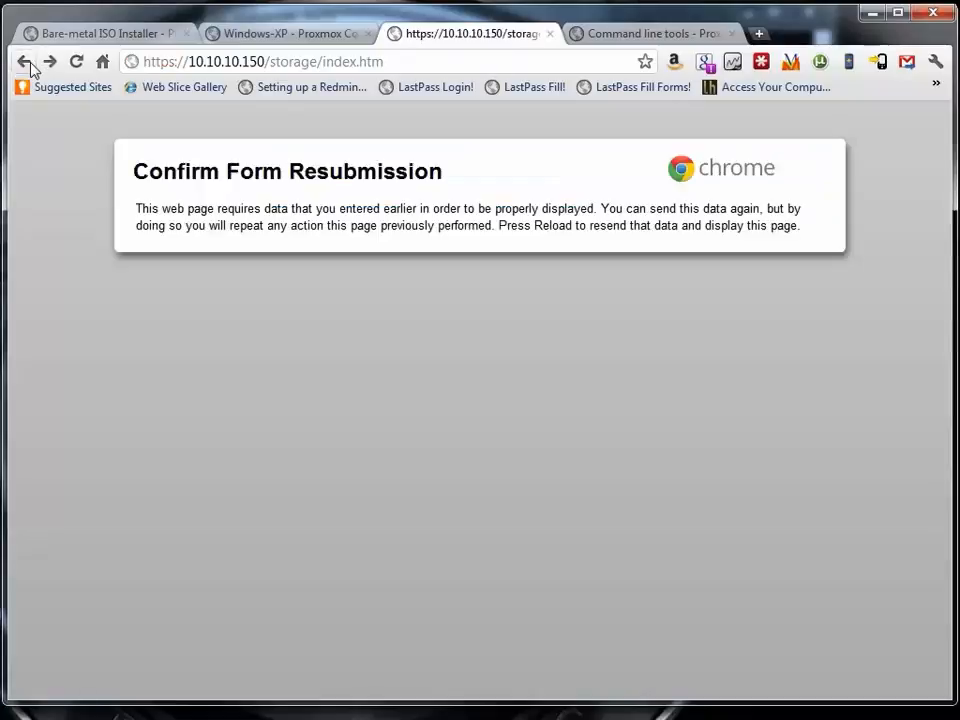
pyautogui.click(49, 60)
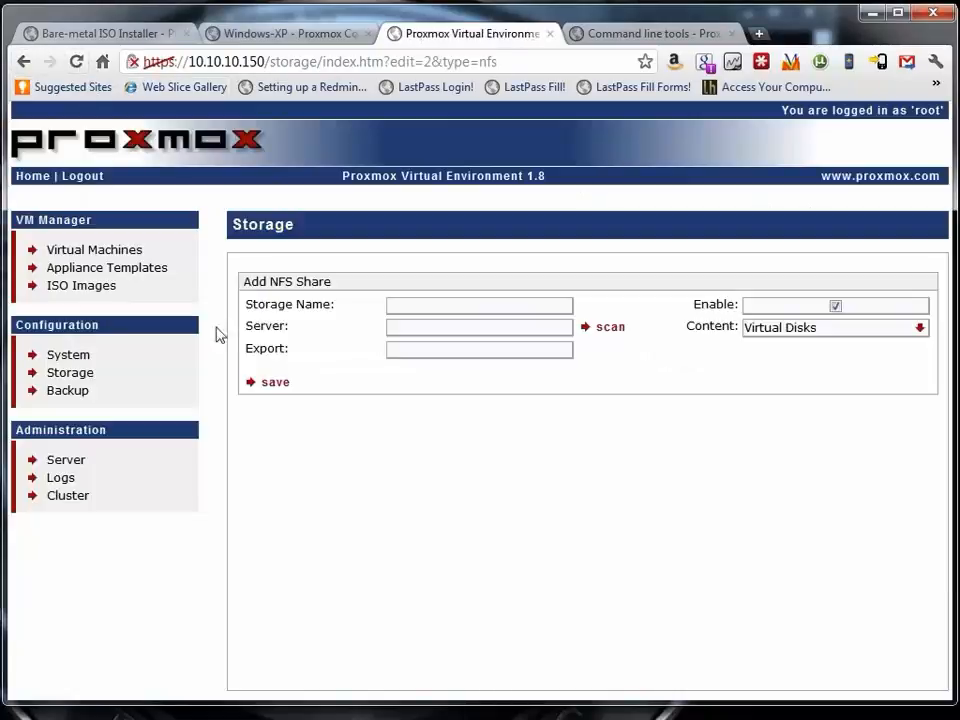
# - Open the form for adding a storage directory and examine its available content types
pyautogui.click(70, 374)
pyautogui.click(244, 280)
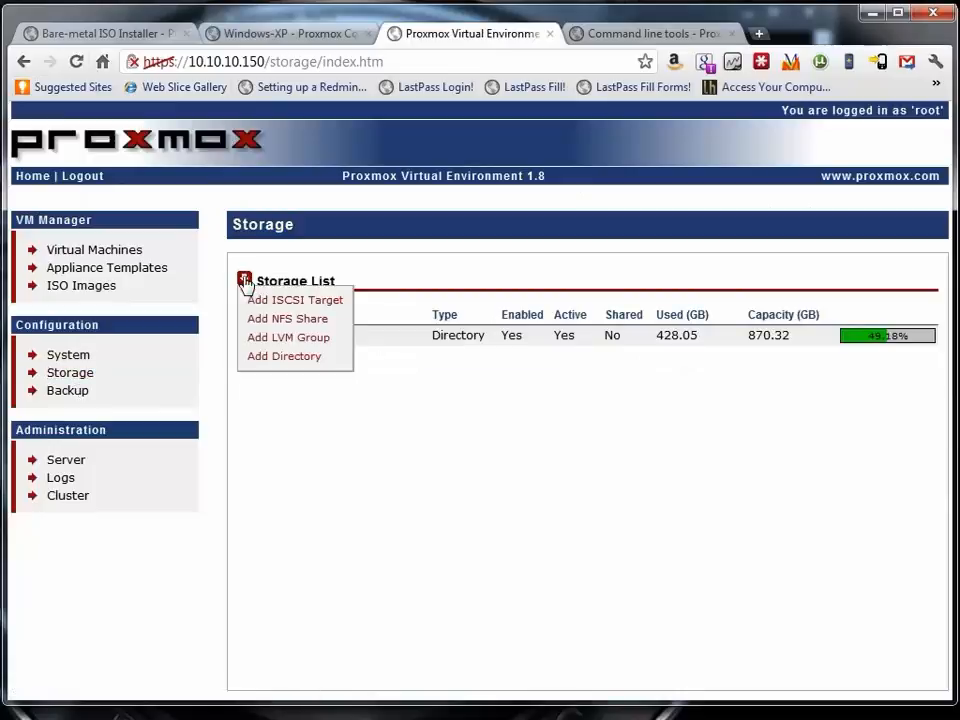
pyautogui.click(289, 358)
pyautogui.click(752, 349)
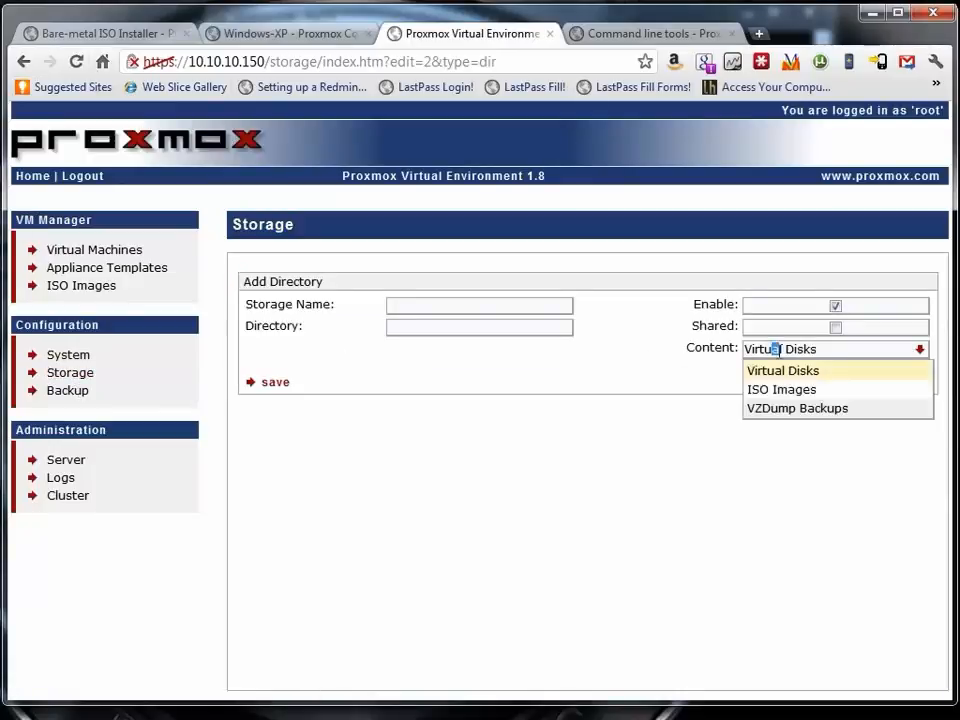
pyautogui.click(877, 373)
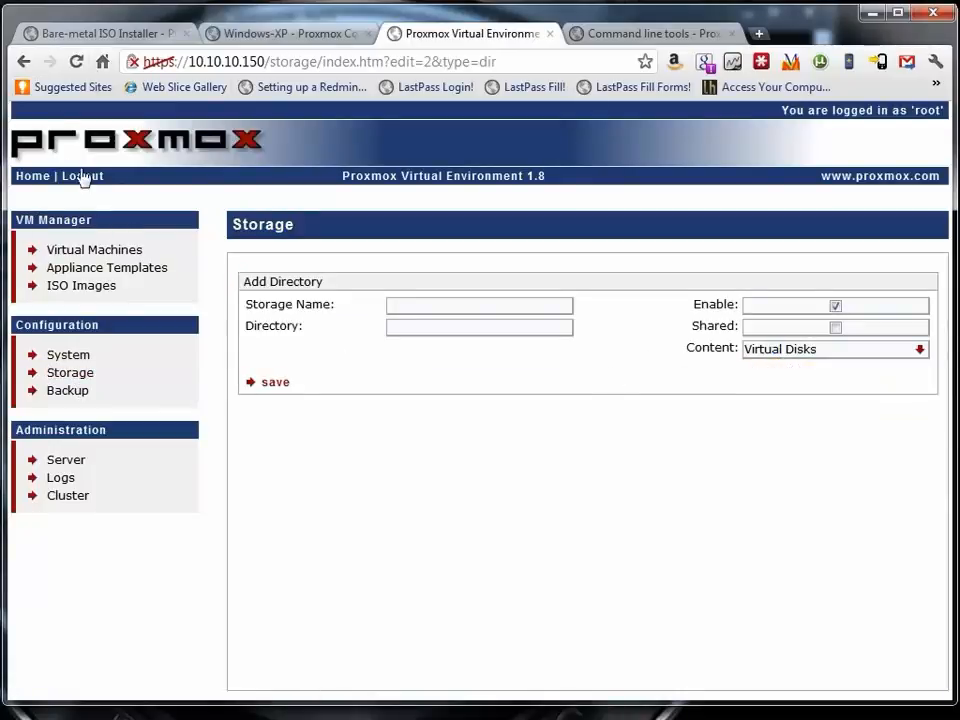
# - Browse the contents of the local storage, and reopen its settings to review the enabled content types
pyautogui.click(88, 374)
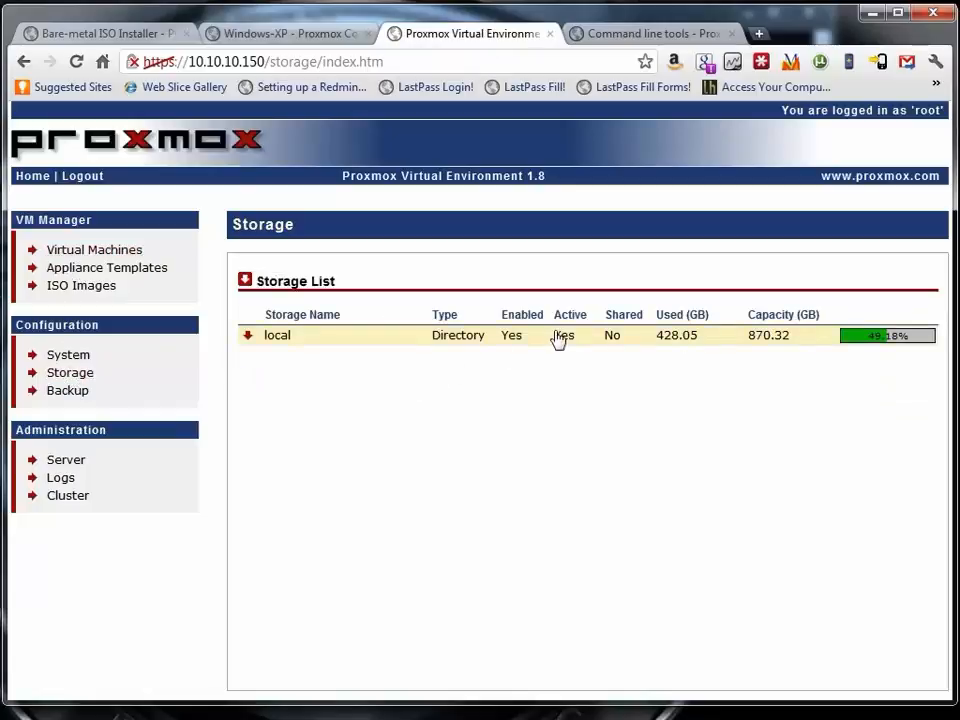
pyautogui.click(305, 337)
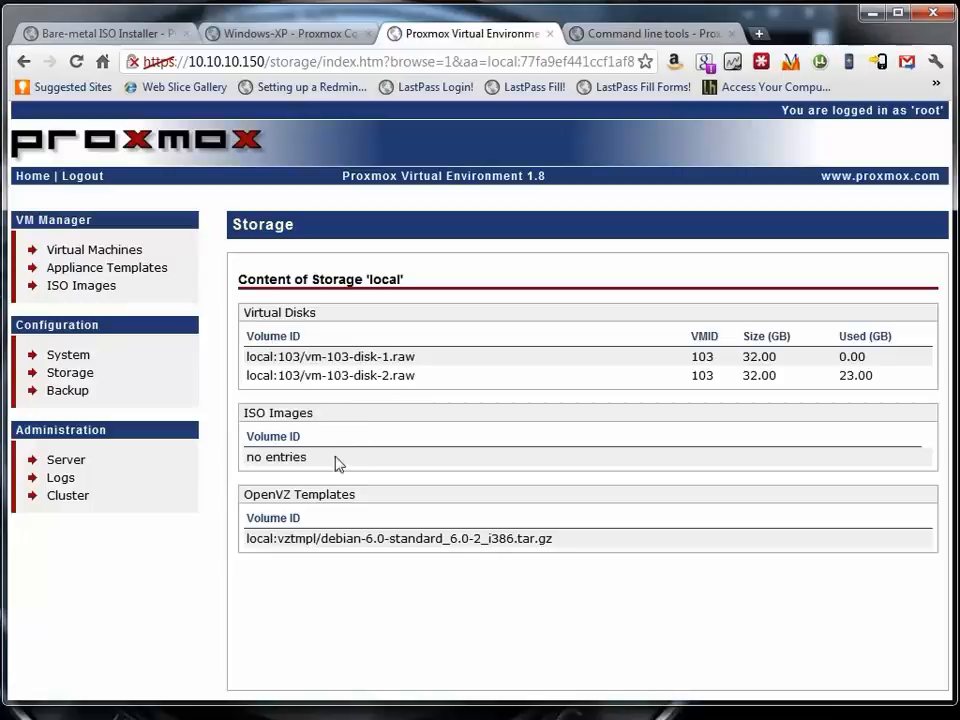
pyautogui.click(70, 372)
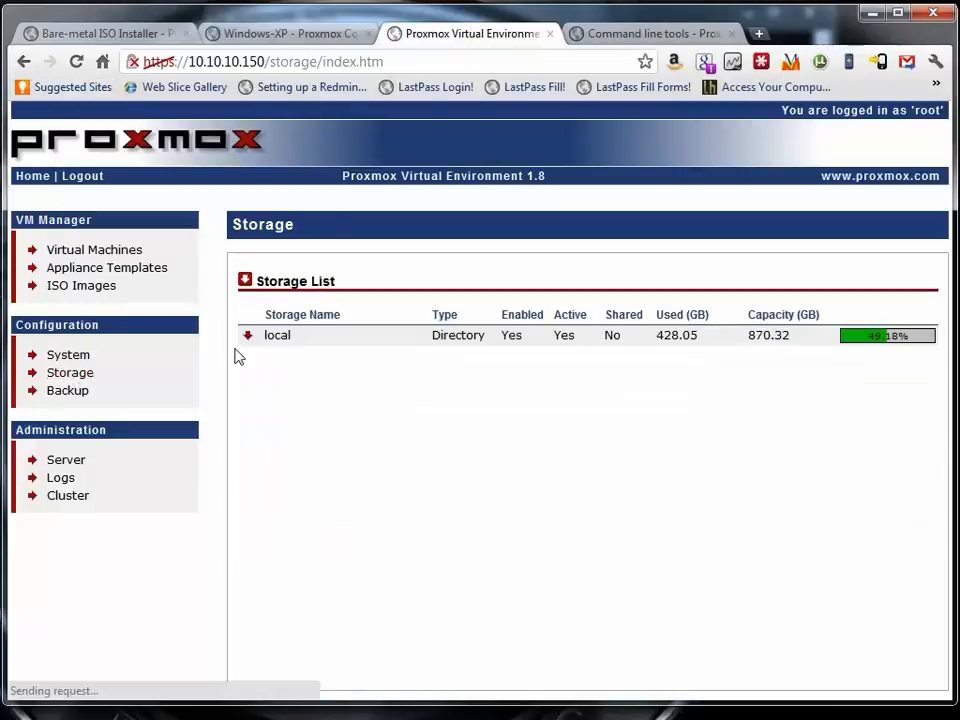
pyautogui.click(250, 336)
pyautogui.click(262, 357)
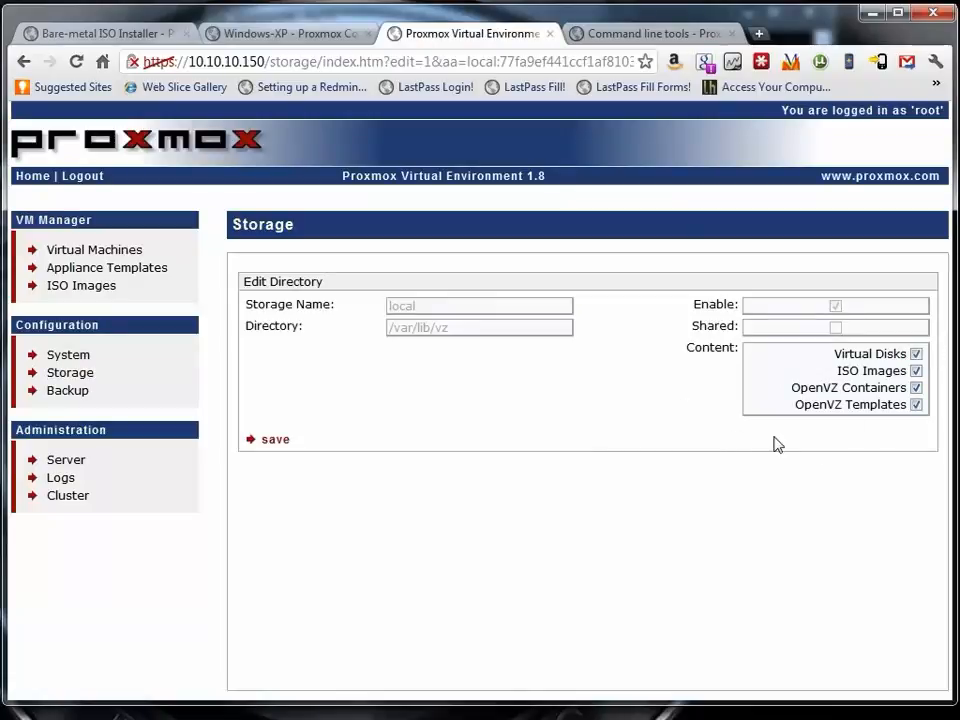
# - Return to the new storage directory form, recheck its content types, and try to save it with the name and directory blank
pyautogui.click(62, 375)
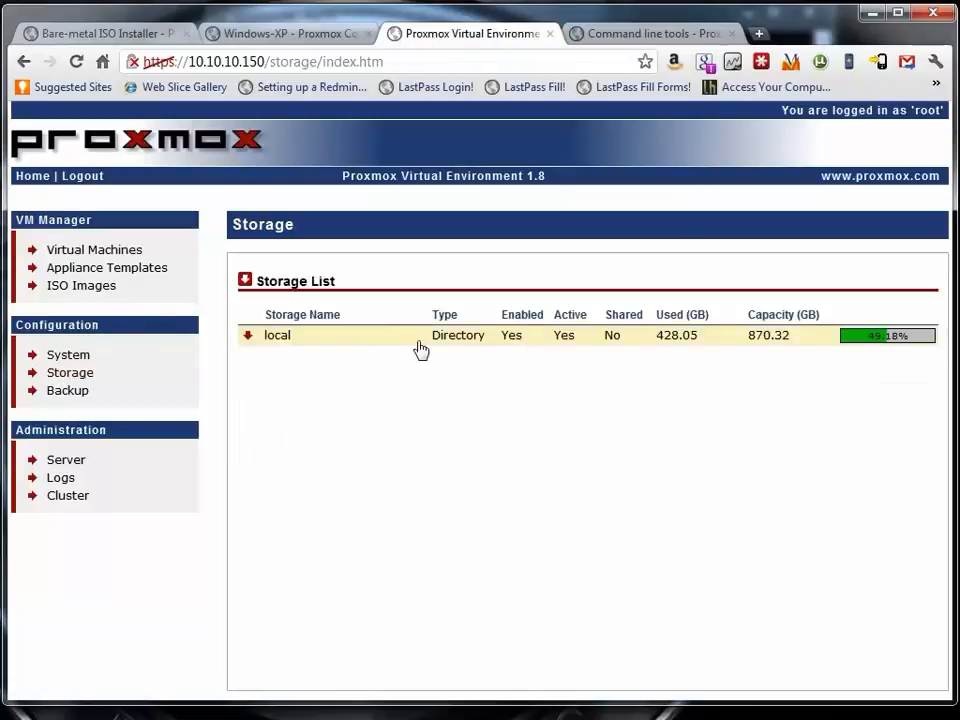
pyautogui.click(244, 279)
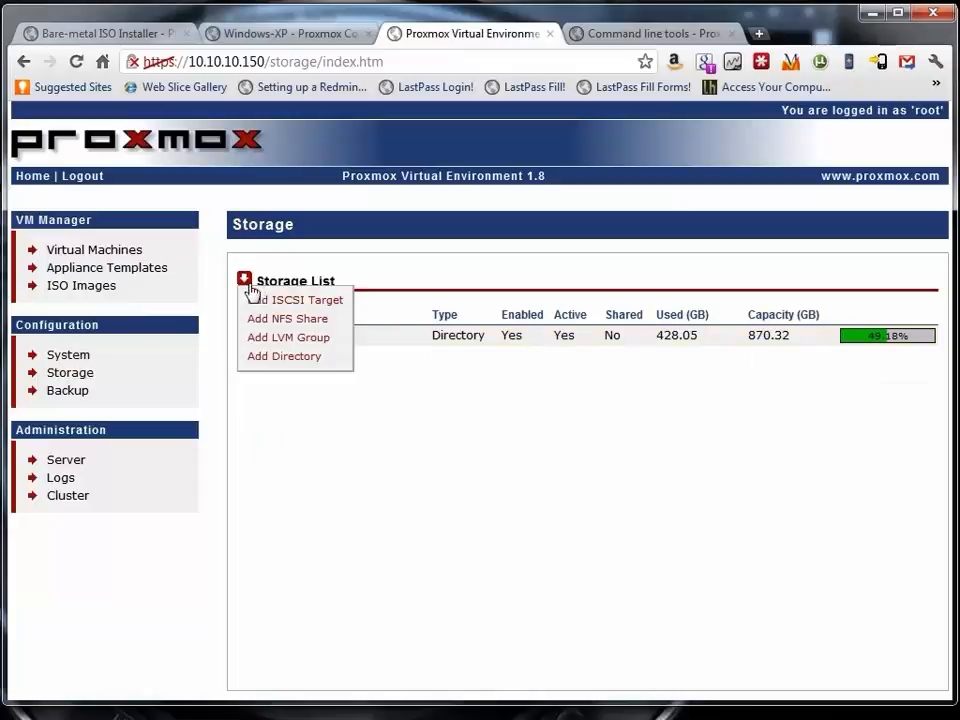
pyautogui.click(278, 358)
pyautogui.click(902, 352)
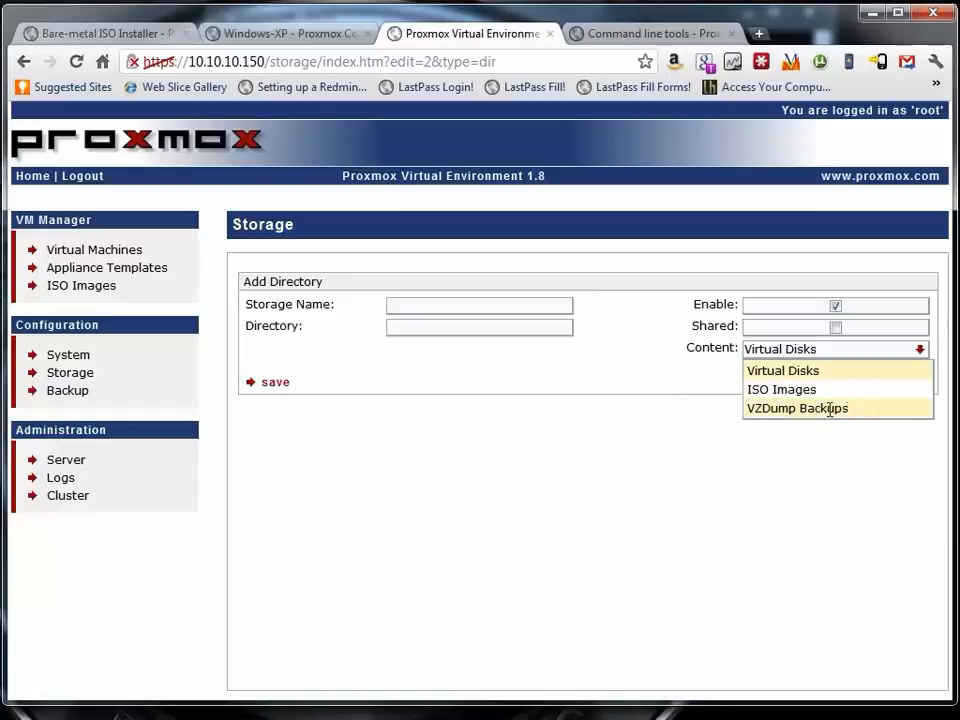
pyautogui.click(668, 400)
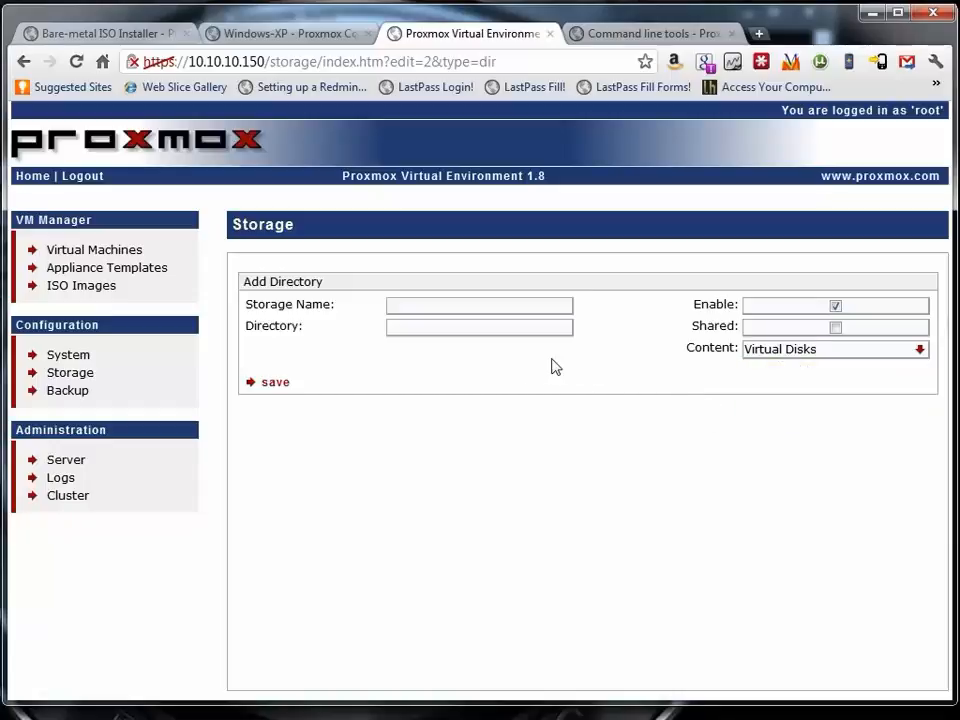
pyautogui.click(270, 386)
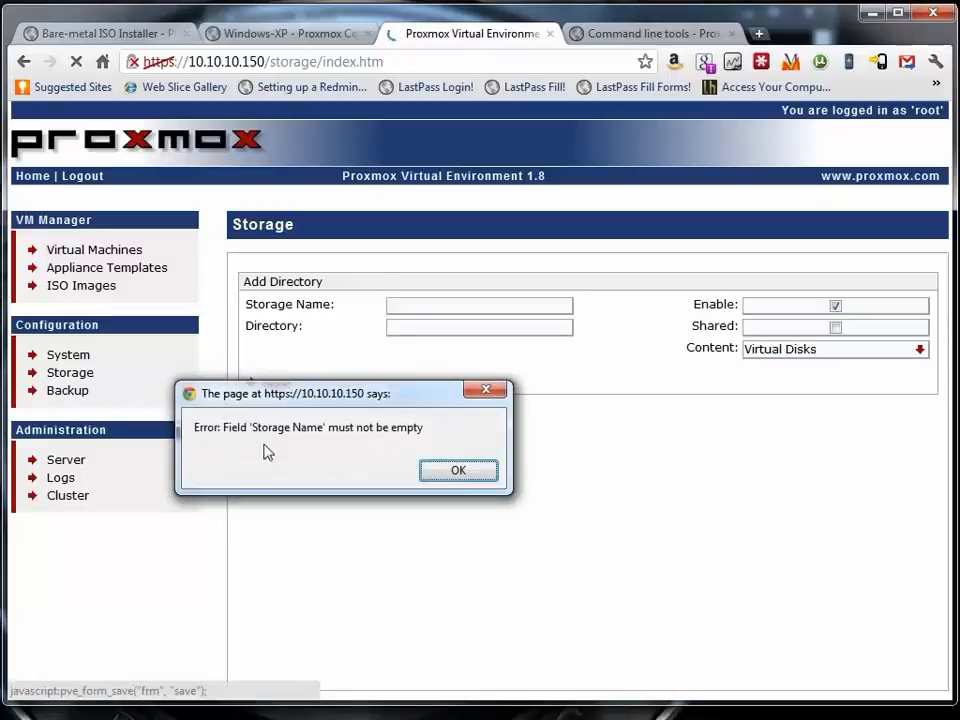
pyautogui.click(458, 471)
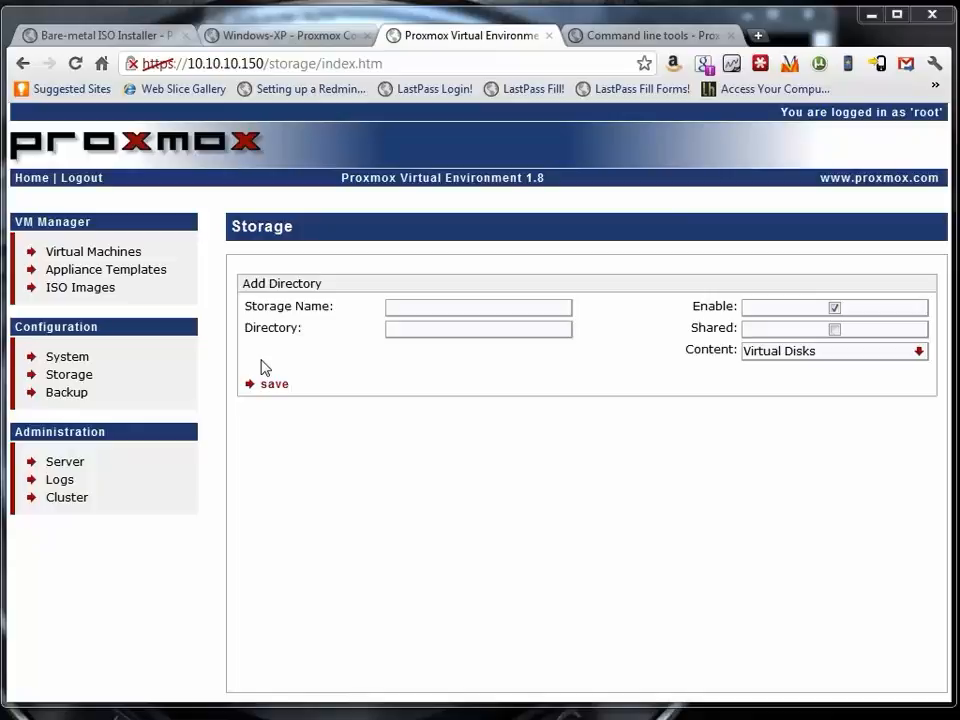
# - Review the network interfaces and server address in the system configuration, and open the settings of bridge vmbr1
pyautogui.click(70, 358)
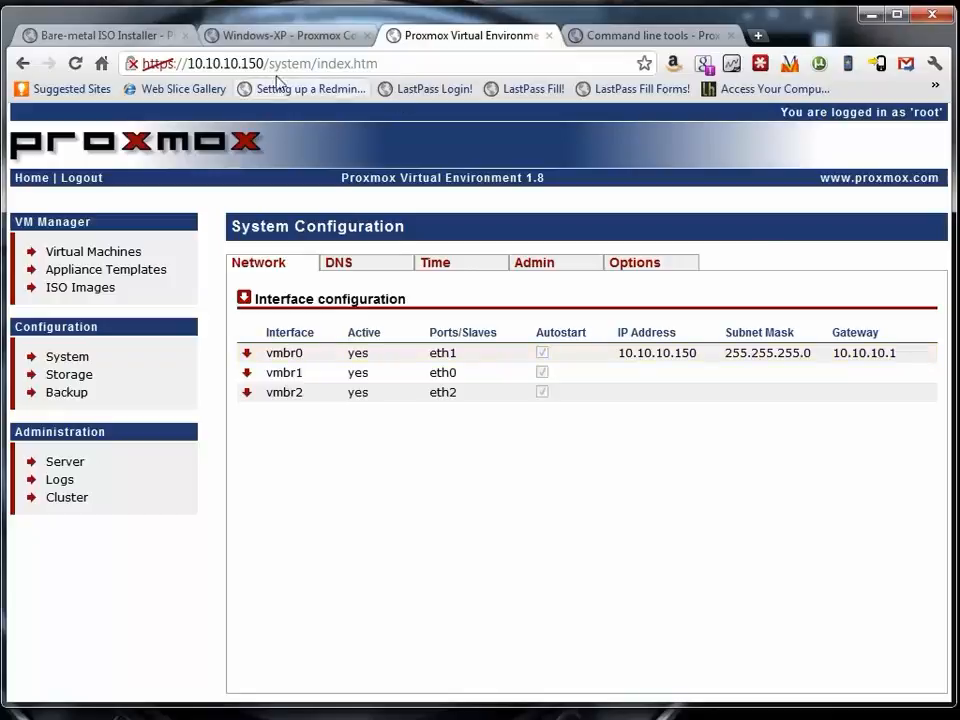
pyautogui.moveTo(188, 63); pyautogui.dragTo(414, 71)
pyautogui.click(514, 70)
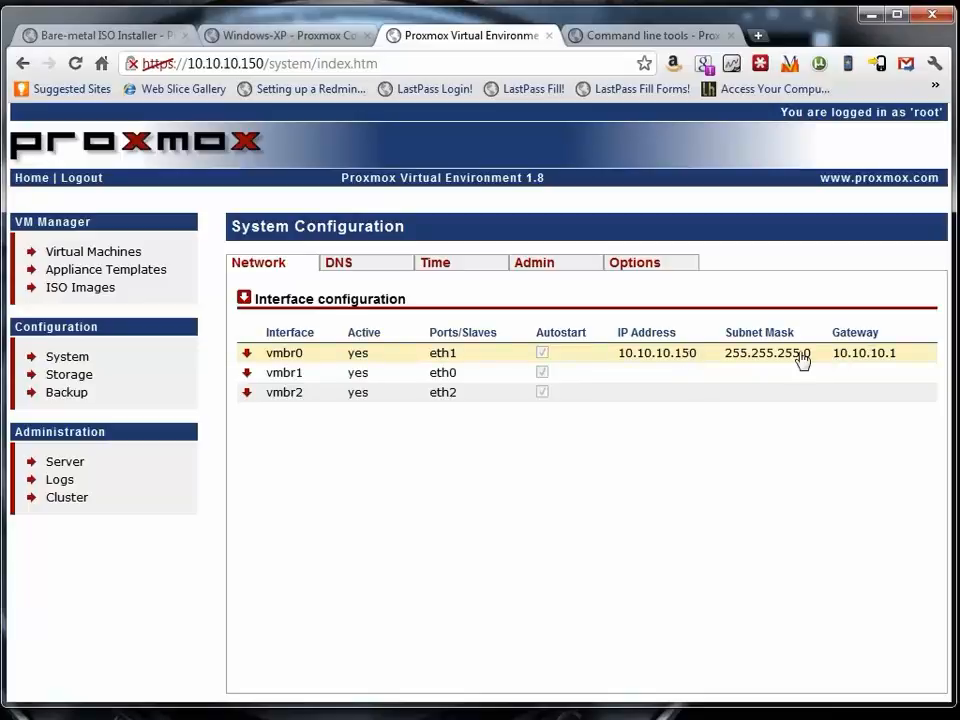
pyautogui.click(397, 373)
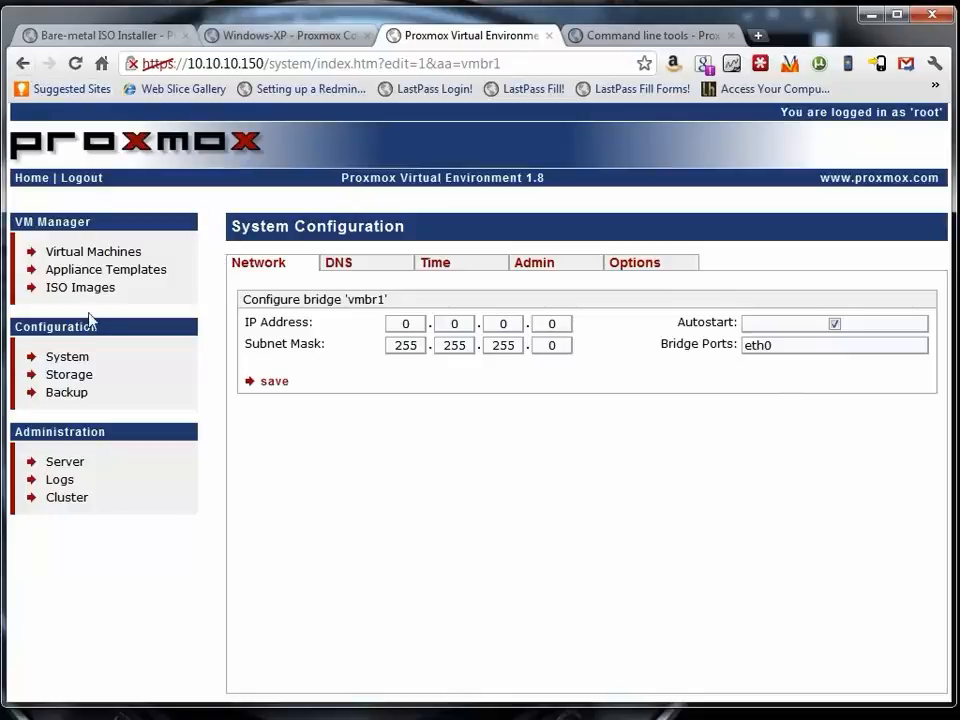
# - Leave the bridge settings, open the Windows-XP virtual machine from the list, and review its status and hardware devices
pyautogui.click(70, 357)
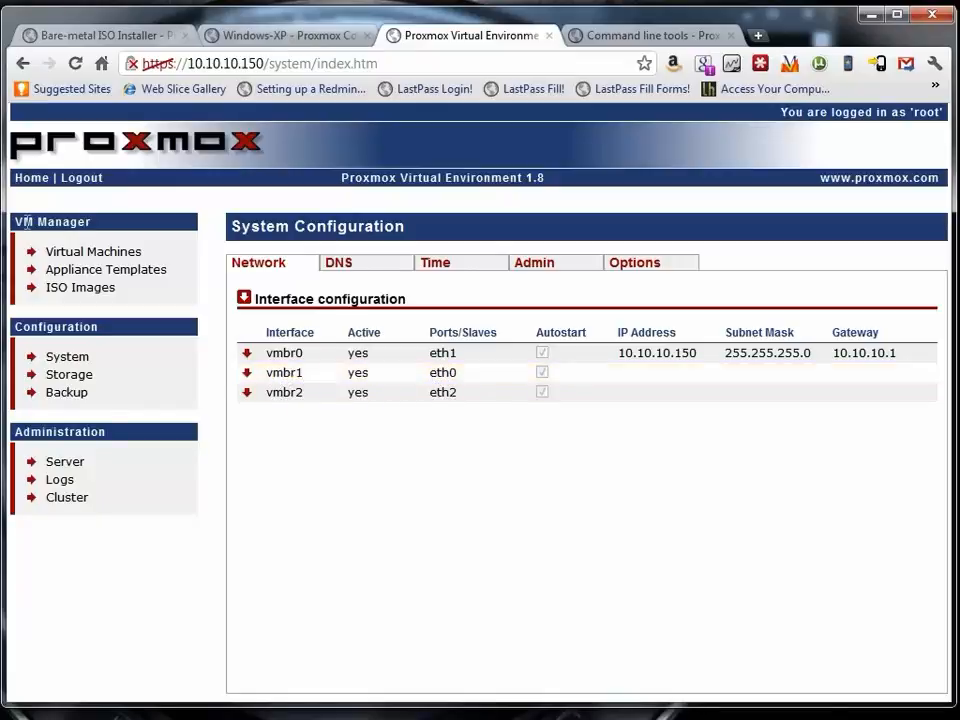
pyautogui.click(78, 253)
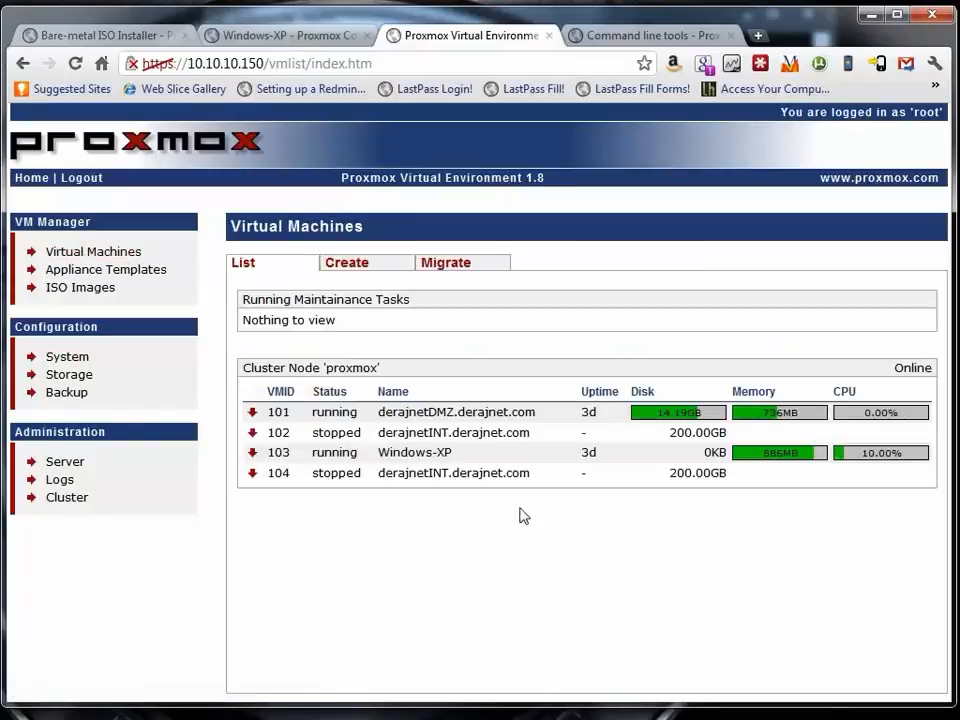
pyautogui.click(424, 455)
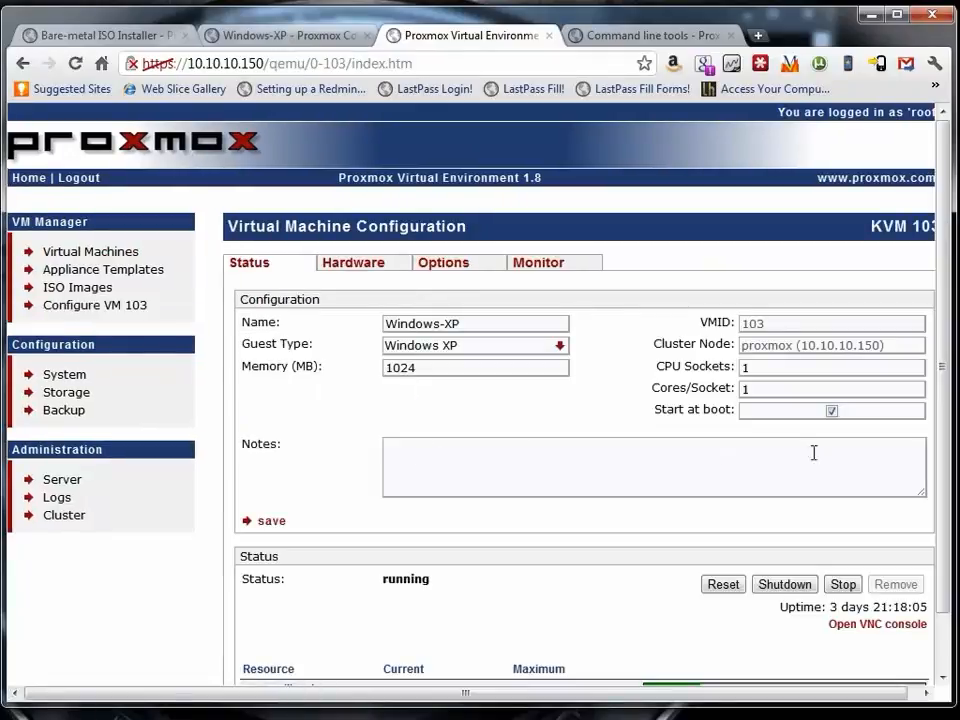
pyautogui.moveTo(942, 450); pyautogui.dragTo(943, 496)
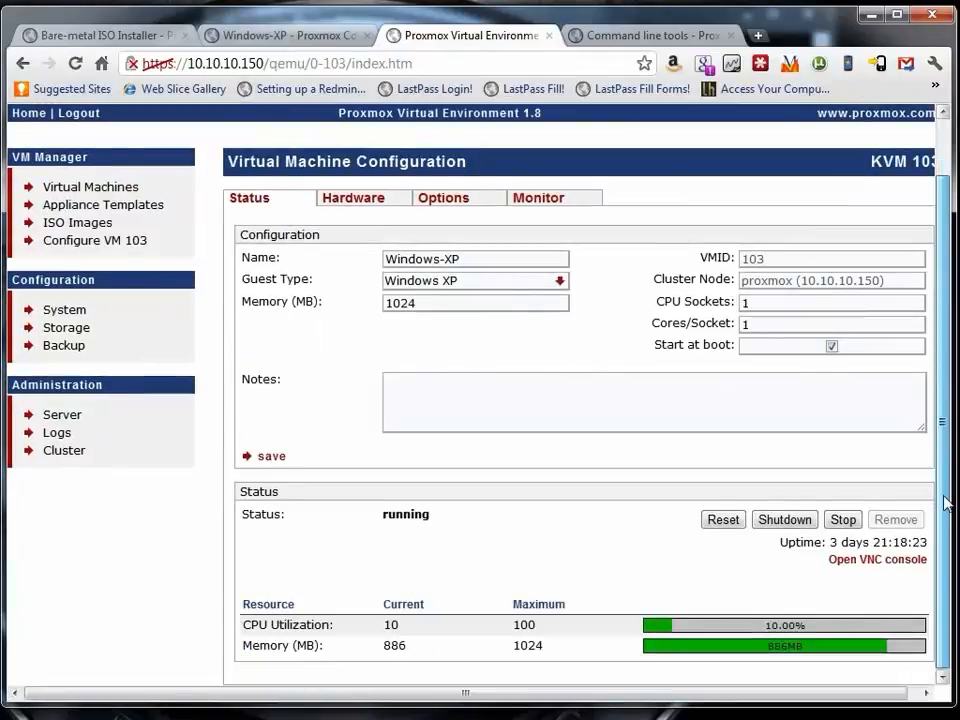
pyautogui.moveTo(945, 501); pyautogui.dragTo(945, 448)
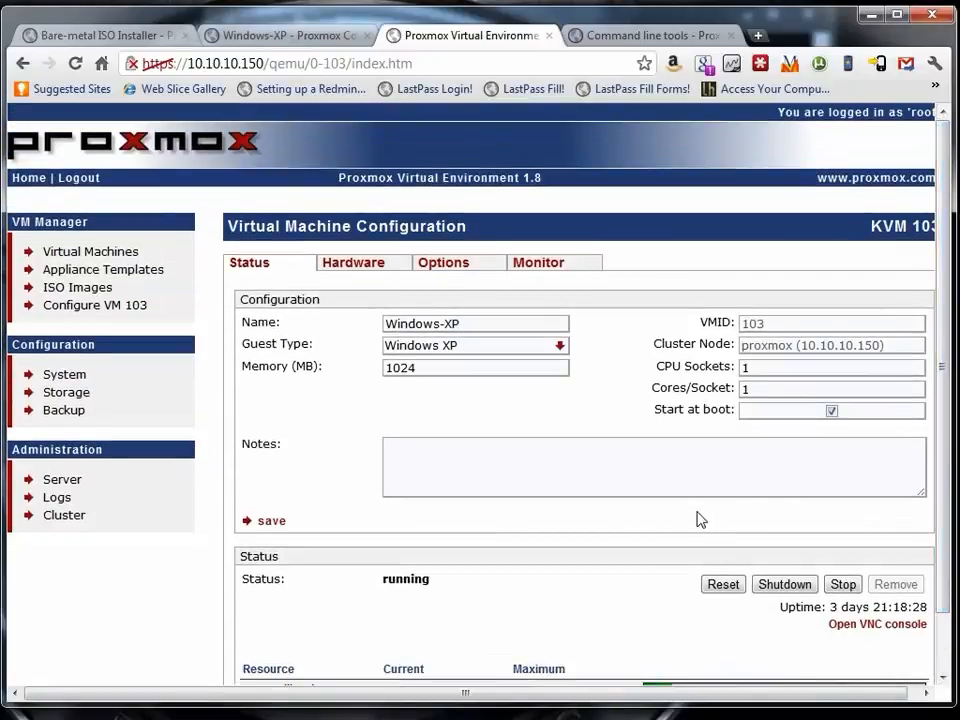
pyautogui.click(366, 268)
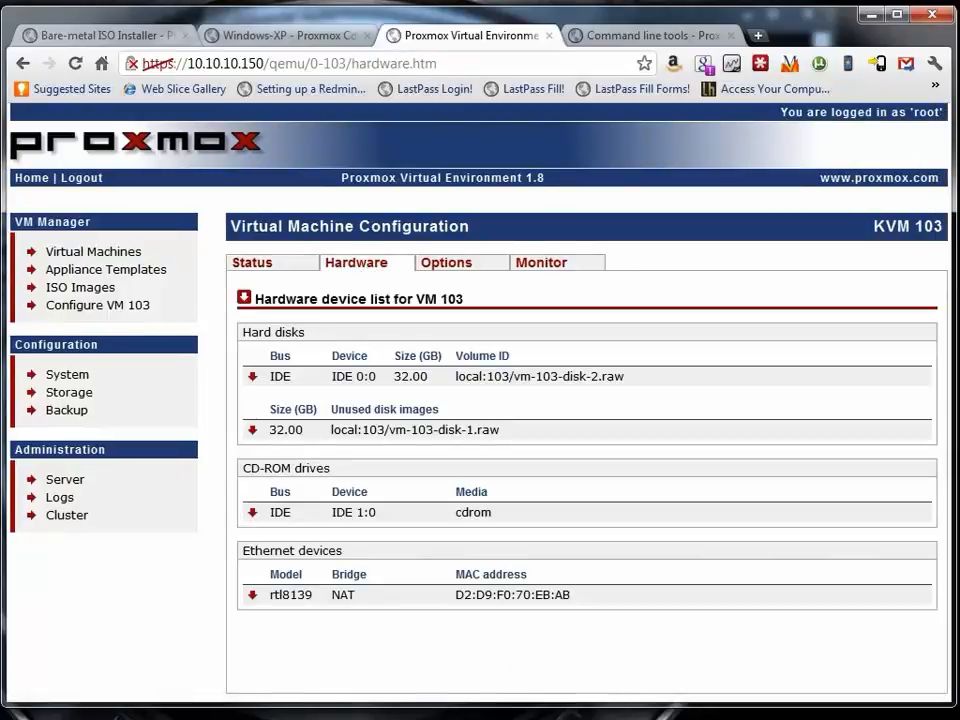
# - Go back through the virtual machine list to the form for creating a virtual machine, and review its available types
pyautogui.click(80, 252)
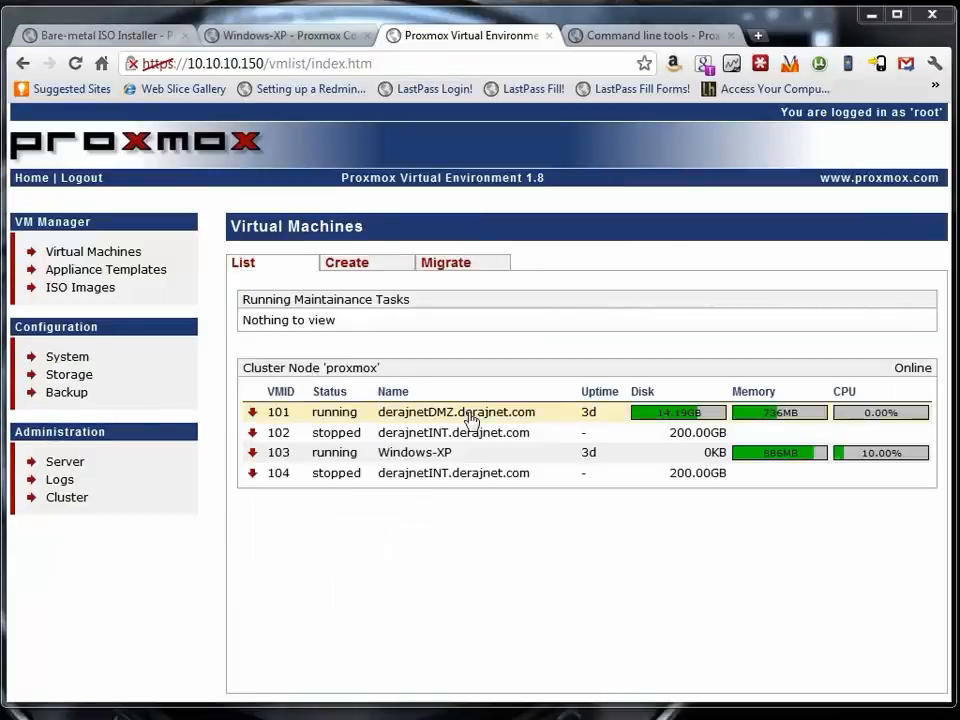
pyautogui.click(448, 453)
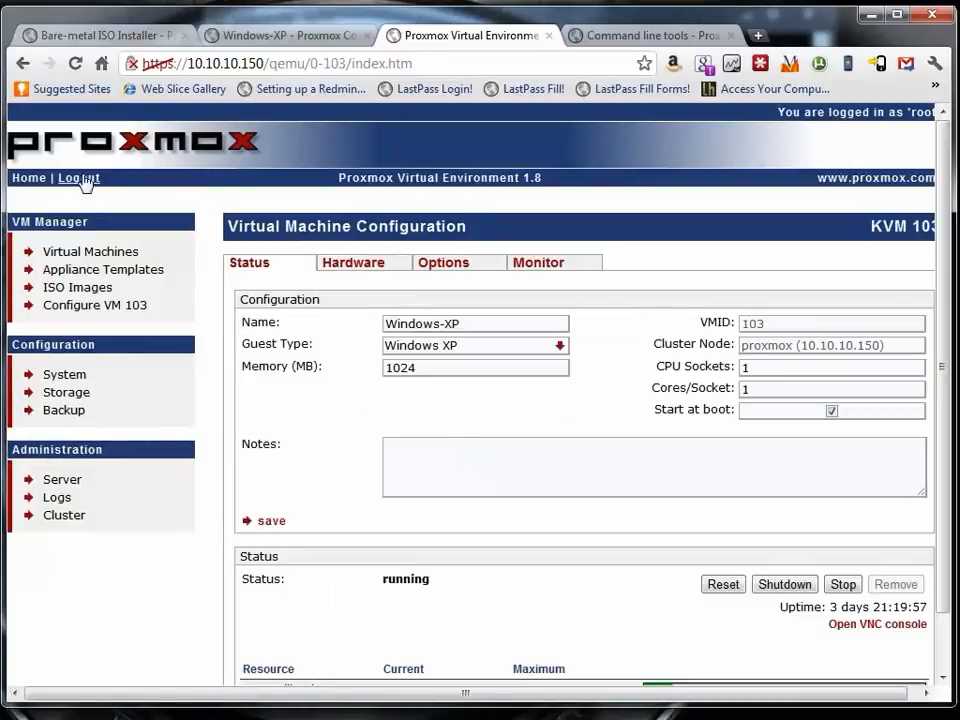
pyautogui.click(85, 253)
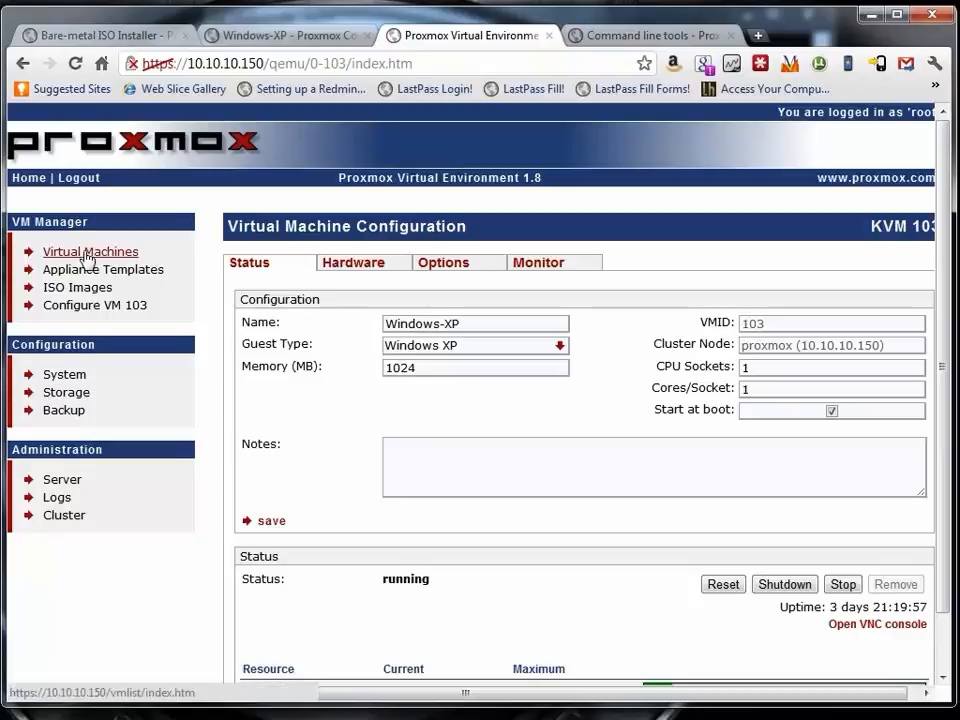
pyautogui.click(357, 264)
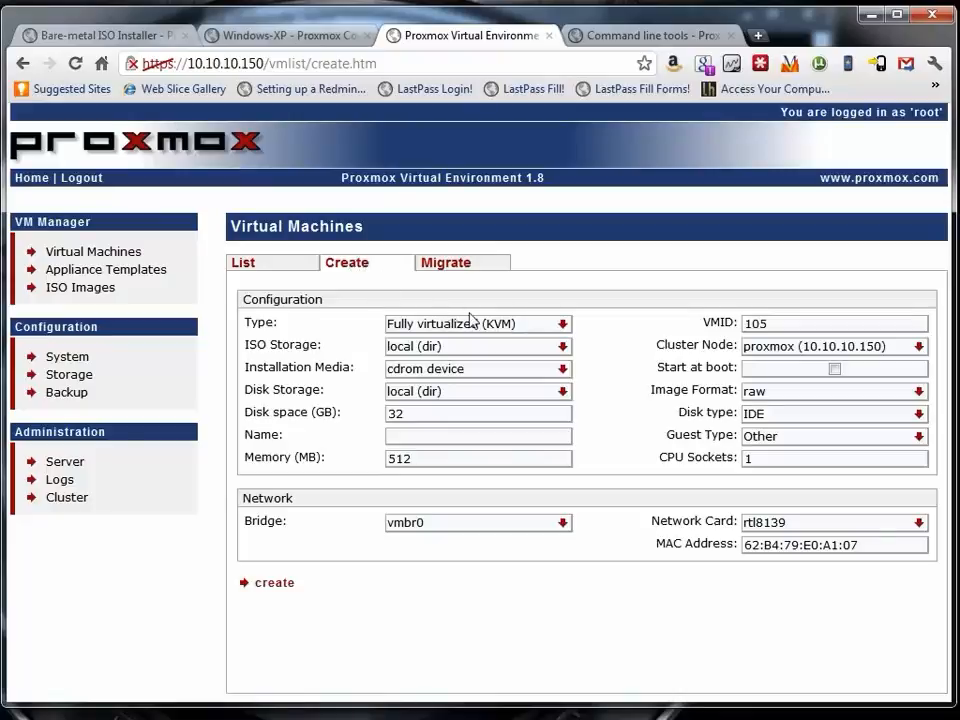
pyautogui.click(564, 325)
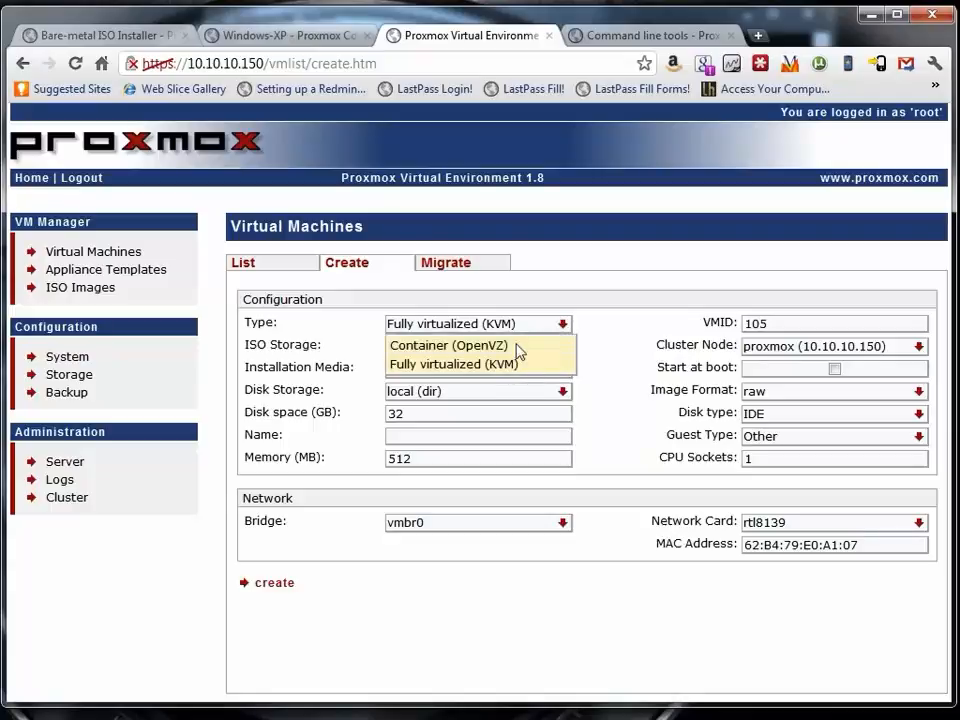
pyautogui.click(566, 326)
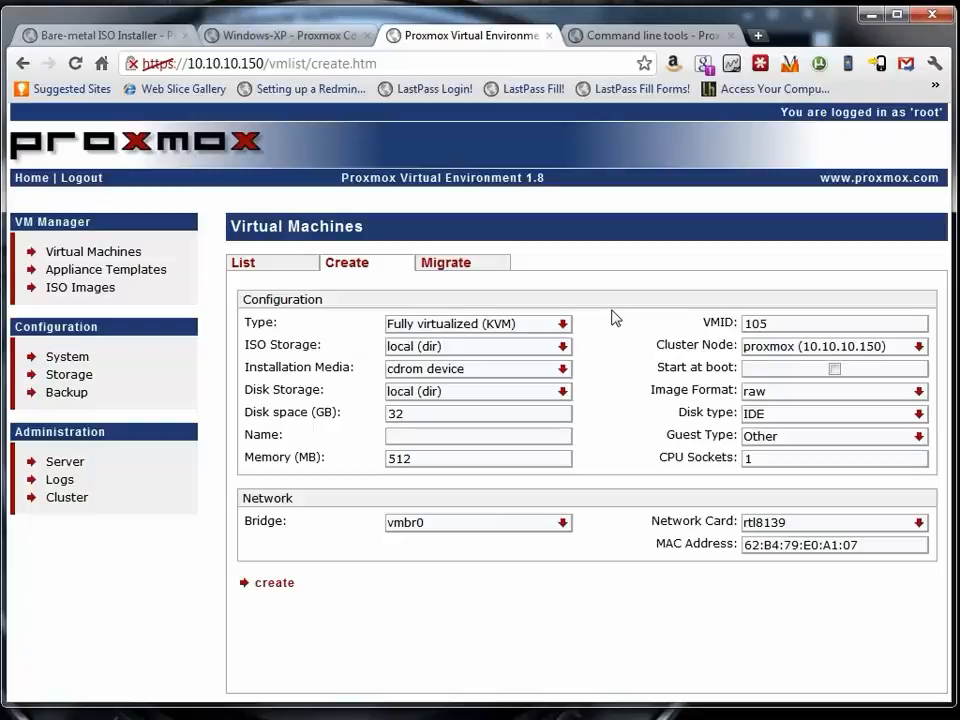
# - Switch the new machine's type to Container (OpenVZ) to view its settings, and set it back to Fully virtualized (KVM)
pyautogui.click(563, 326)
pyautogui.click(495, 345)
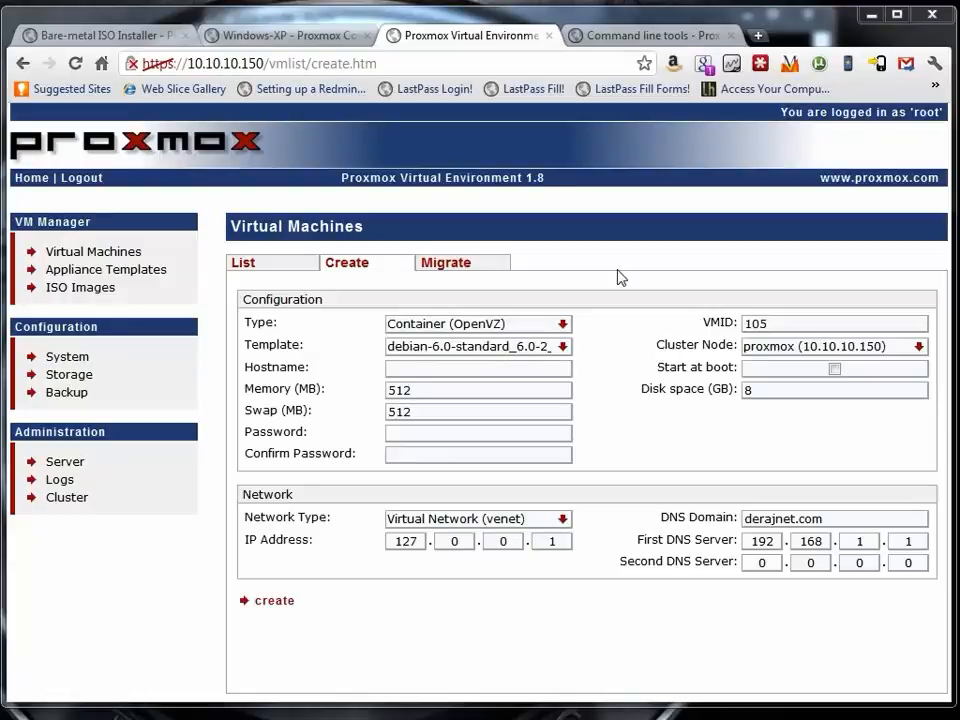
pyautogui.click(540, 324)
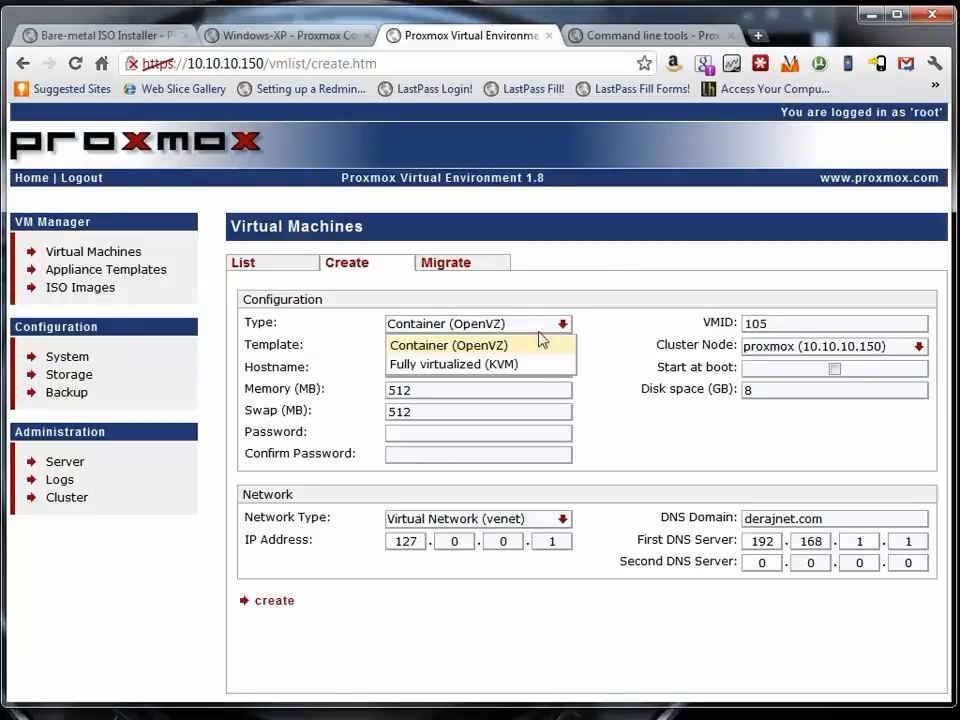
pyautogui.click(539, 362)
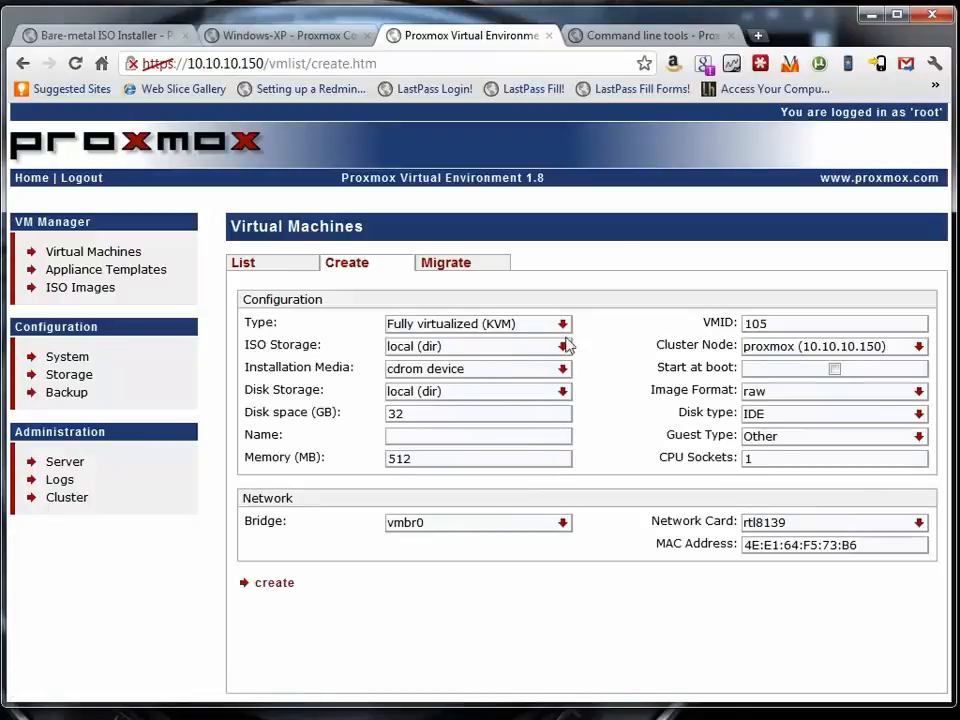
# - Examine the ISO storage and installation media choices for the new virtual machine, keeping local storage and the cdrom device
pyautogui.click(513, 346)
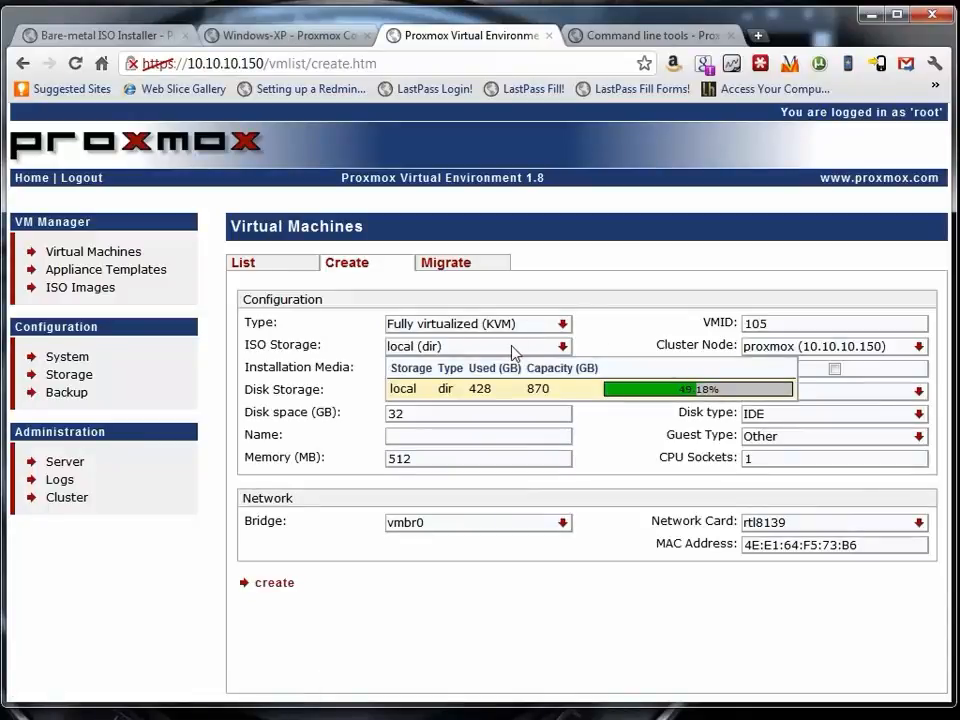
pyautogui.click(527, 346)
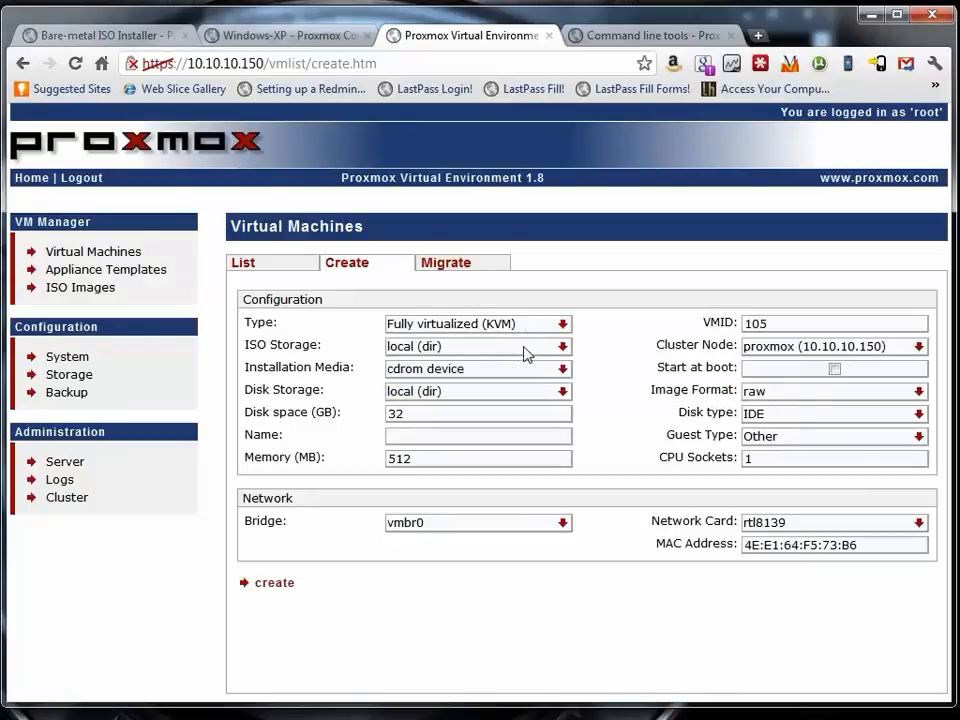
pyautogui.click(530, 371)
pyautogui.click(528, 367)
pyautogui.click(537, 367)
pyautogui.click(540, 348)
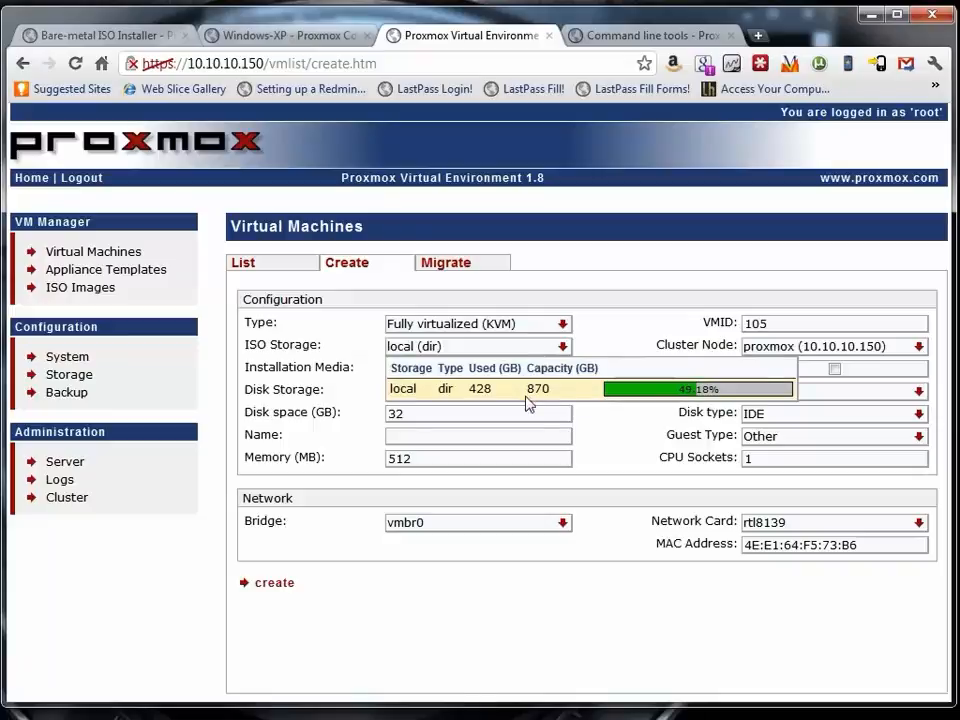
pyautogui.click(529, 389)
pyautogui.click(520, 370)
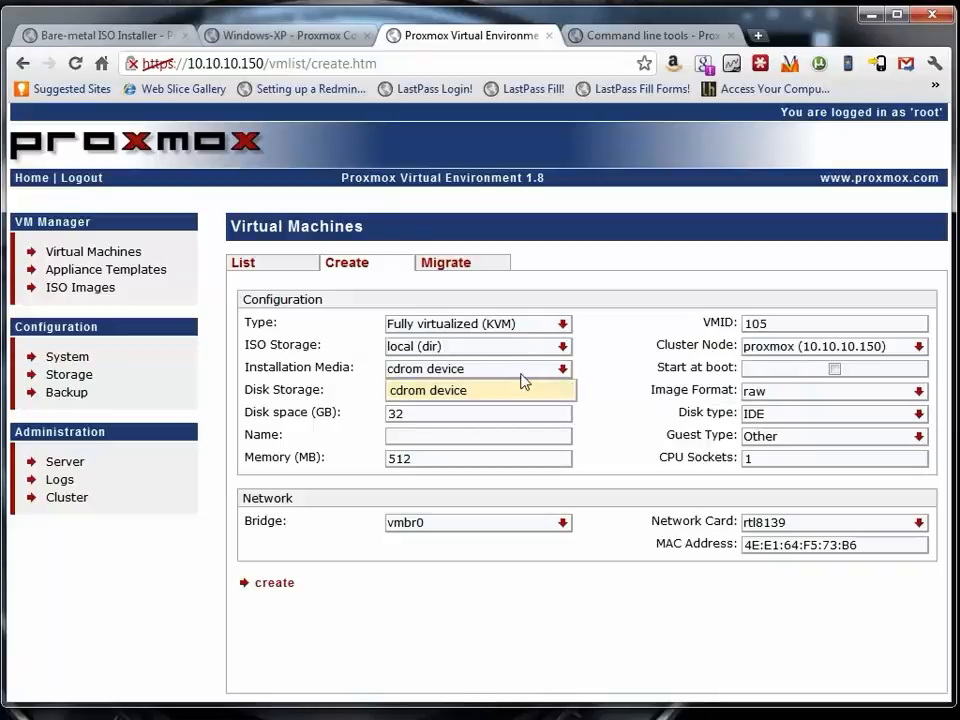
pyautogui.click(531, 377)
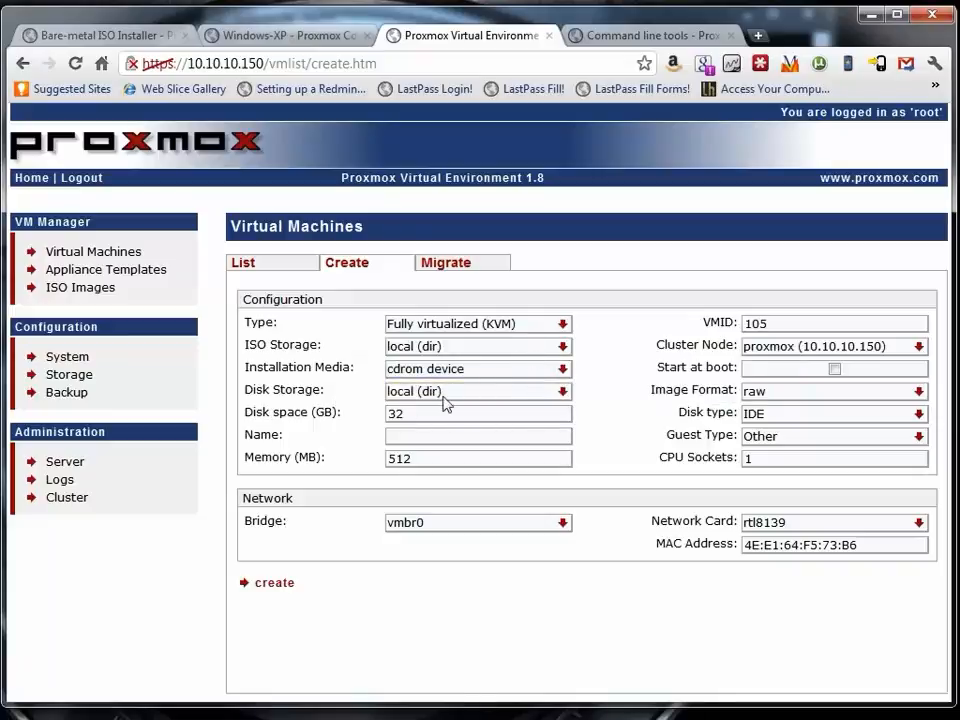
# - Review the new machine's disk storage, disk space and image format options, keeping local storage and the raw format
pyautogui.click(488, 396)
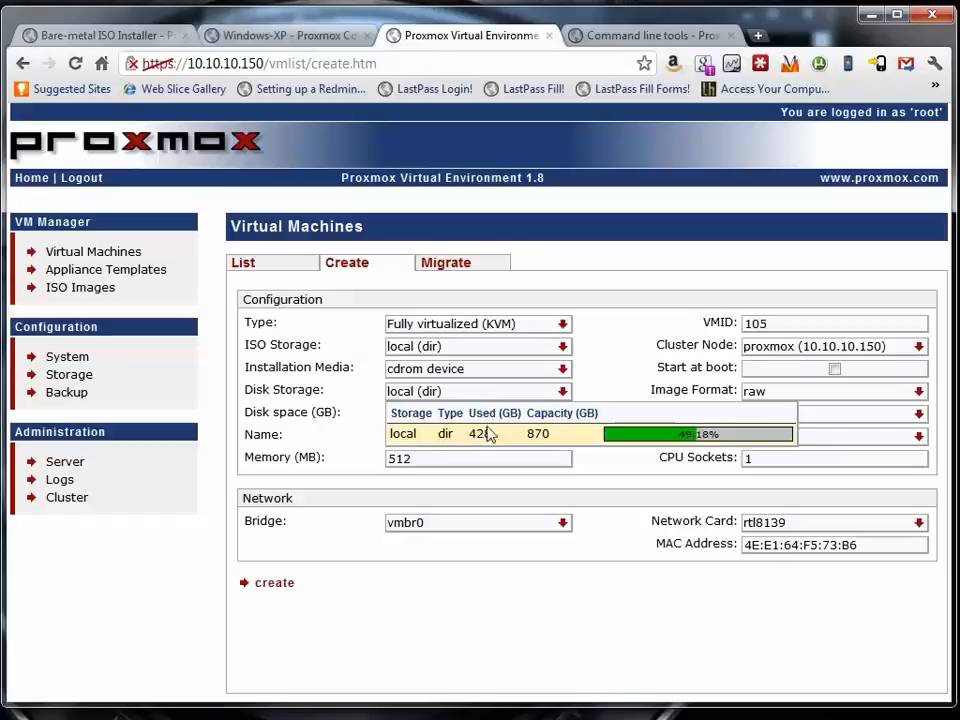
pyautogui.click(489, 434)
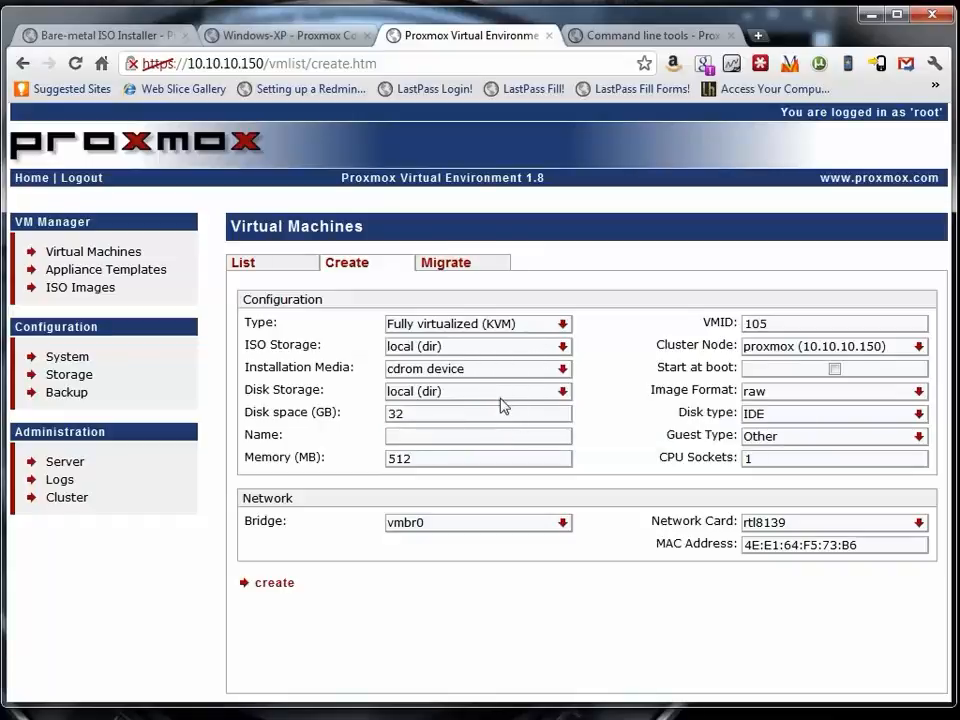
pyautogui.moveTo(444, 414); pyautogui.dragTo(360, 418)
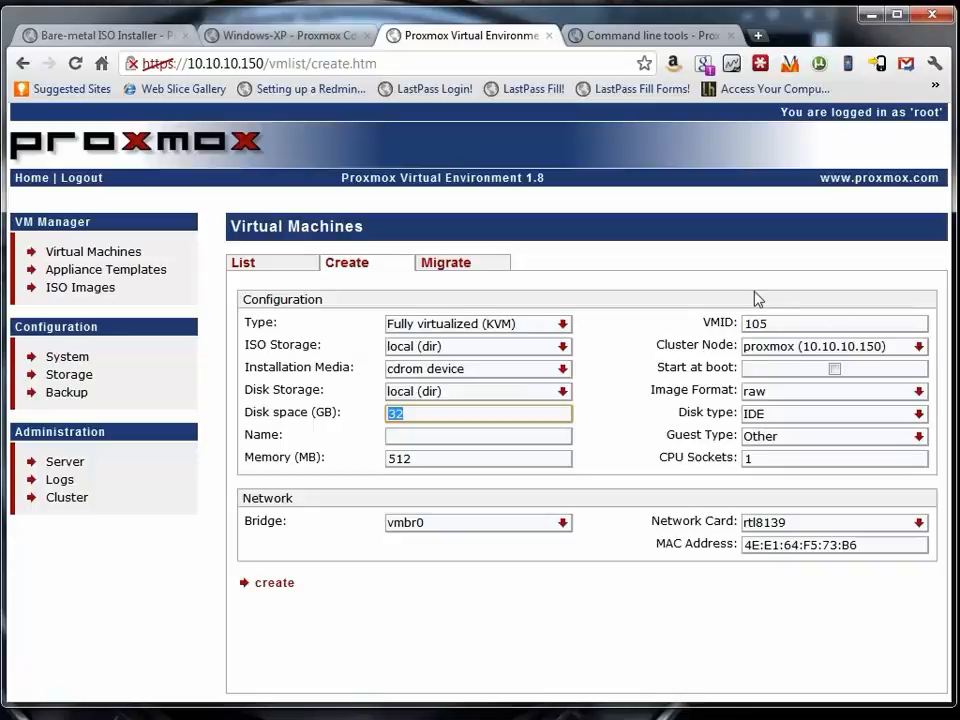
pyautogui.click(828, 396)
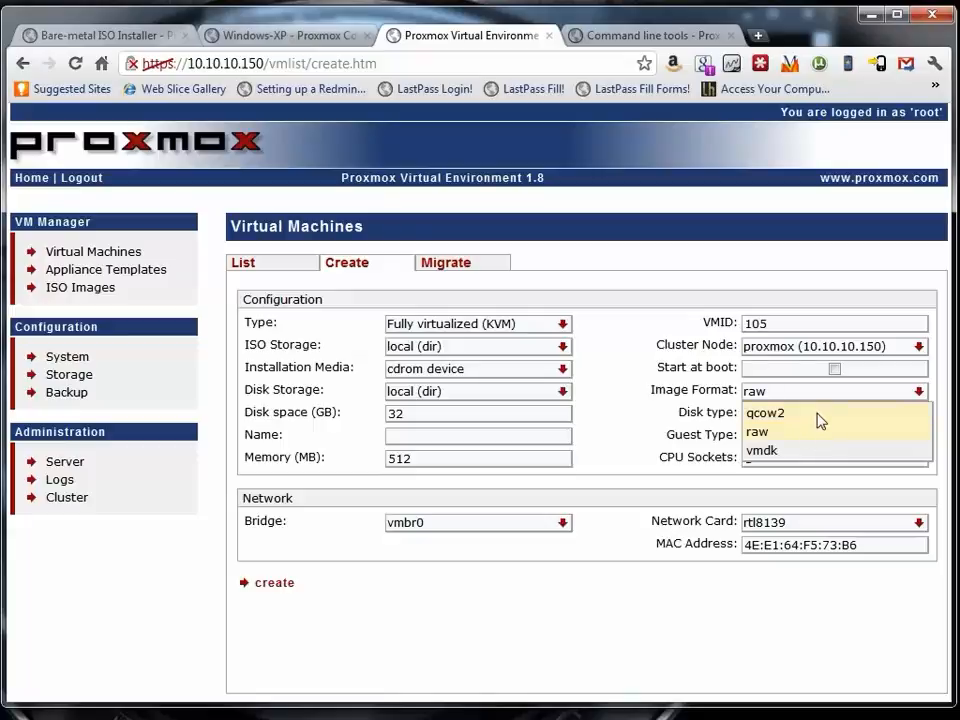
pyautogui.click(812, 440)
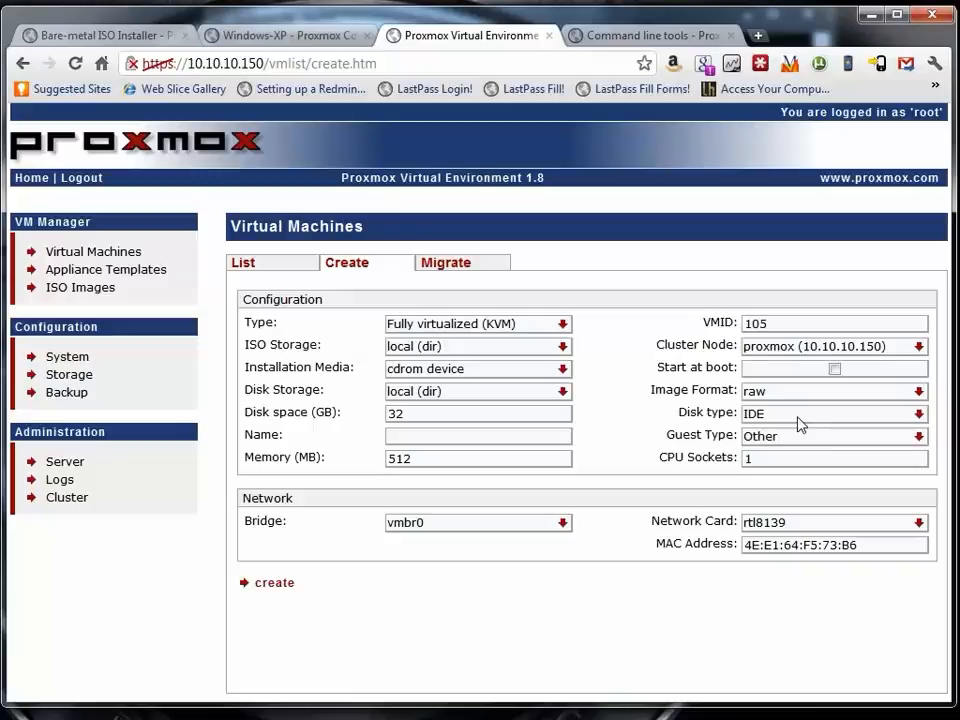
# - Examine the disk type, guest type and network bridge options for the new virtual machine without changing them
pyautogui.click(801, 425)
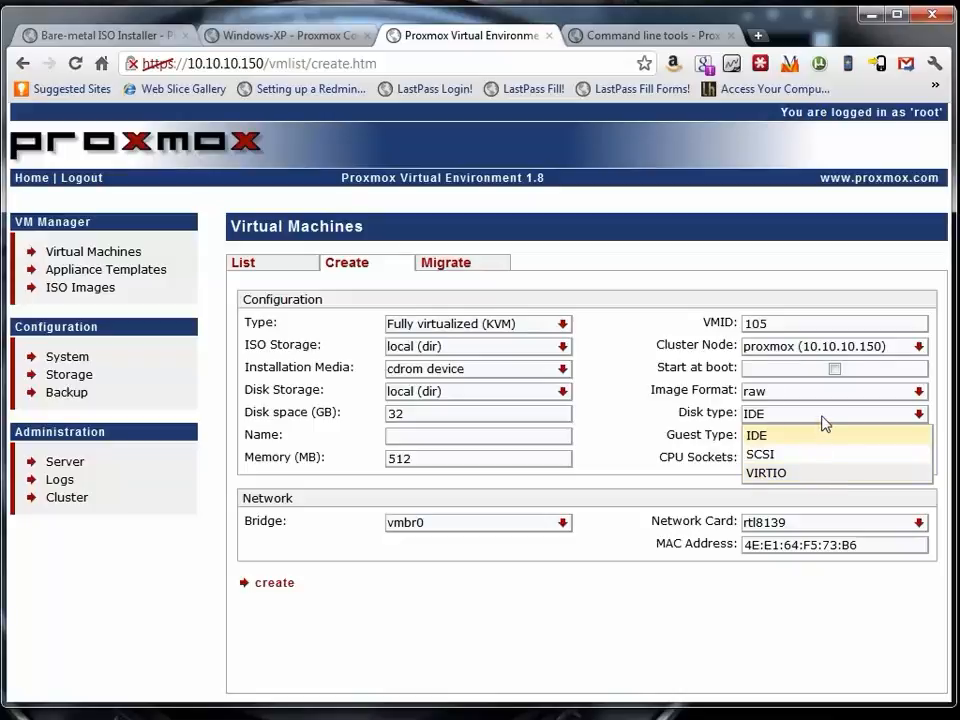
pyautogui.click(821, 417)
pyautogui.click(809, 441)
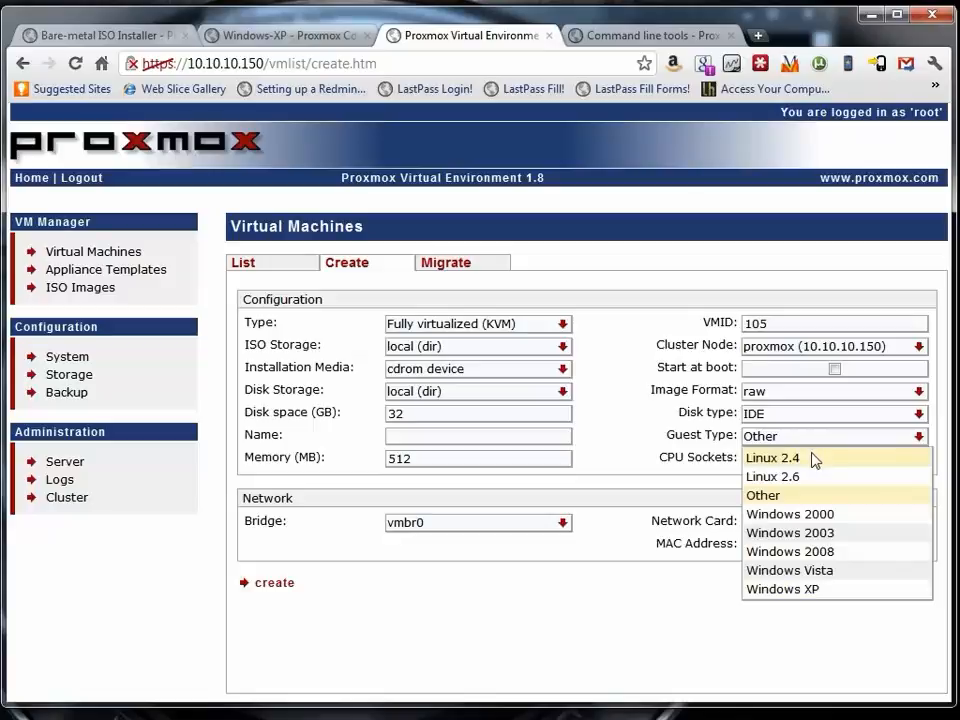
pyautogui.click(837, 444)
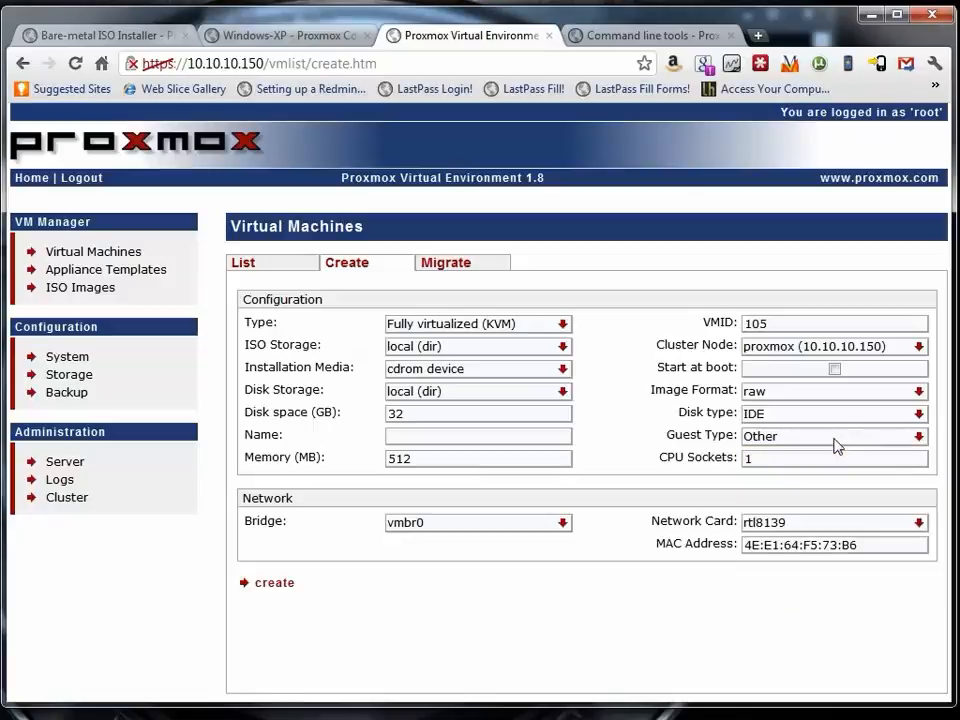
pyautogui.click(541, 526)
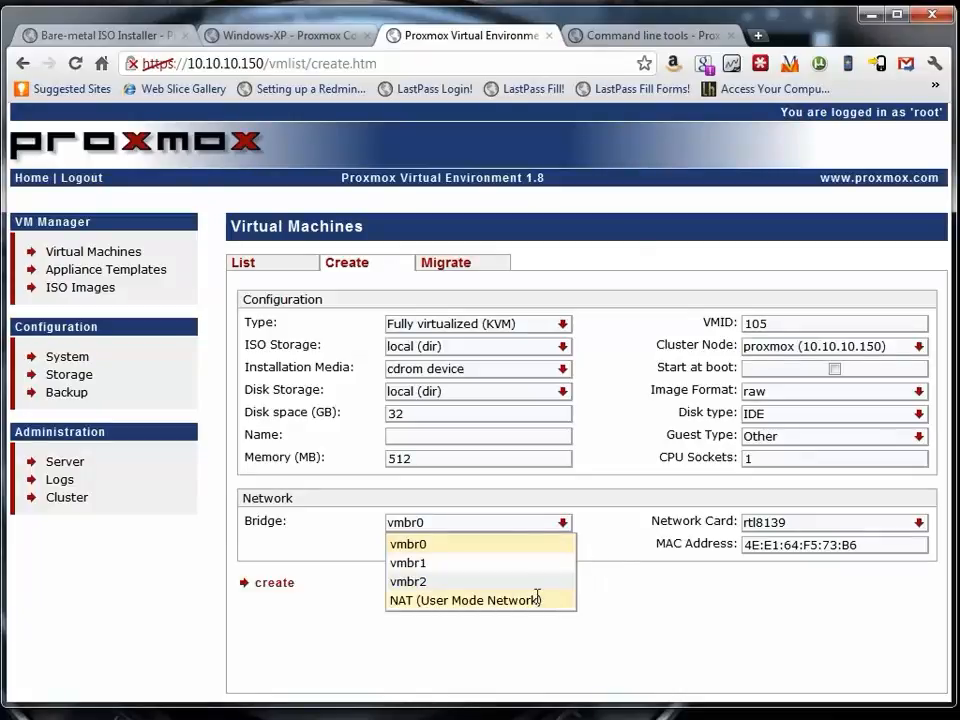
pyautogui.click(648, 545)
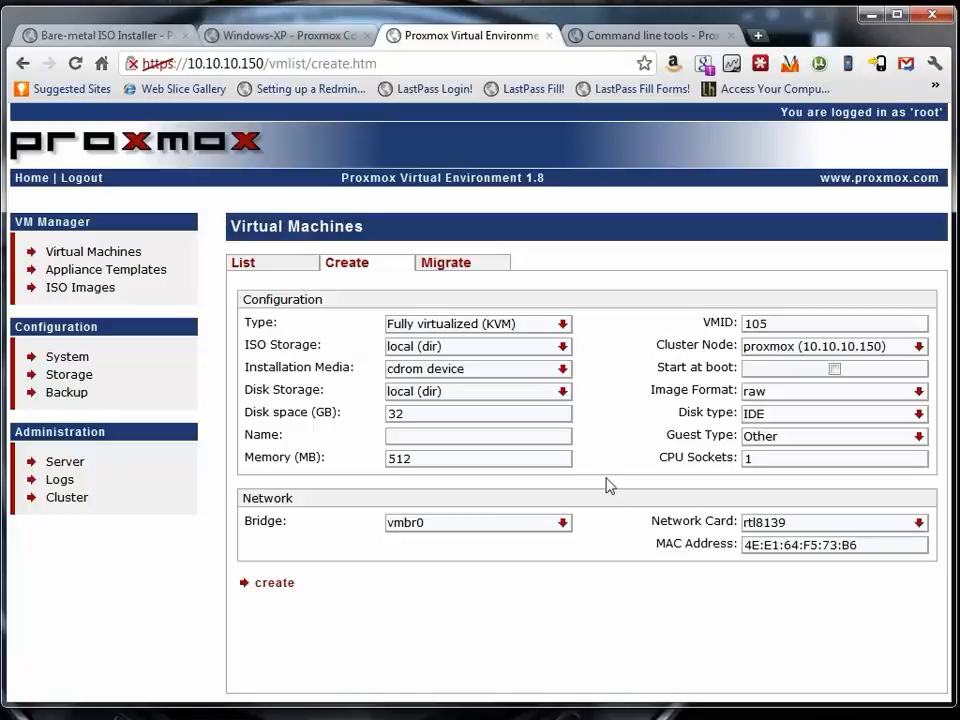
# - Check the virtual machine migration page, and open the VNC console of the Windows-XP machine
pyautogui.click(450, 263)
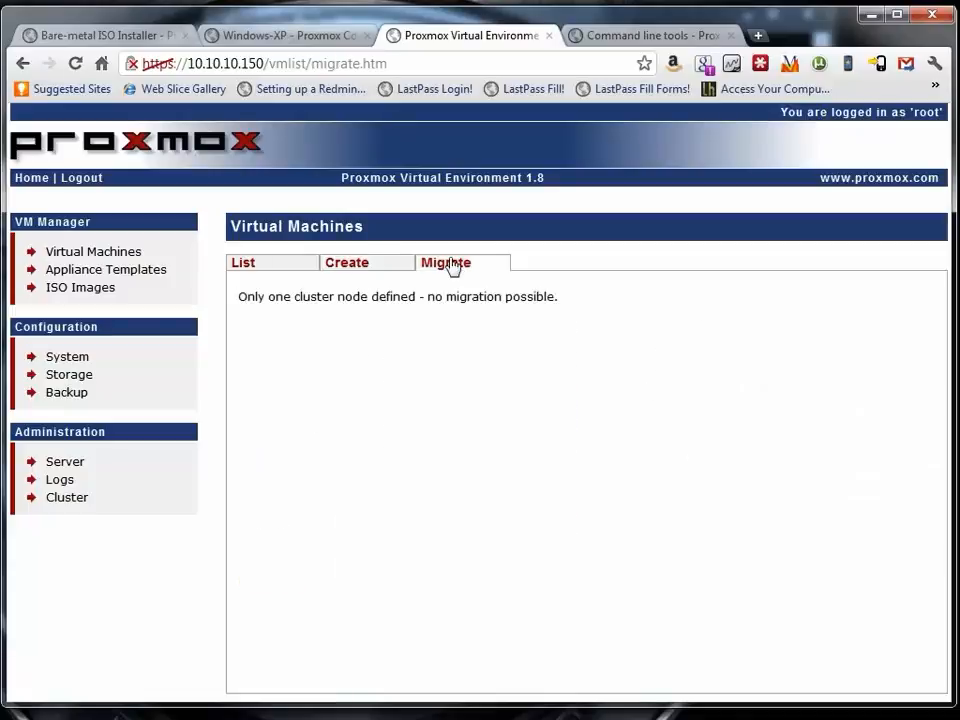
pyautogui.click(264, 266)
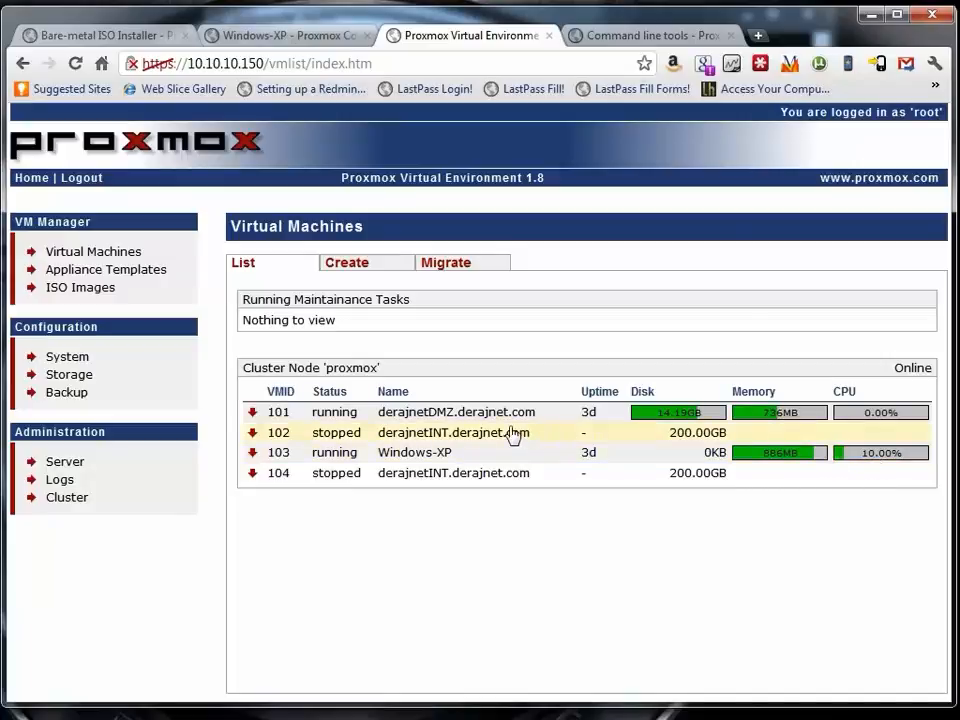
pyautogui.click(464, 457)
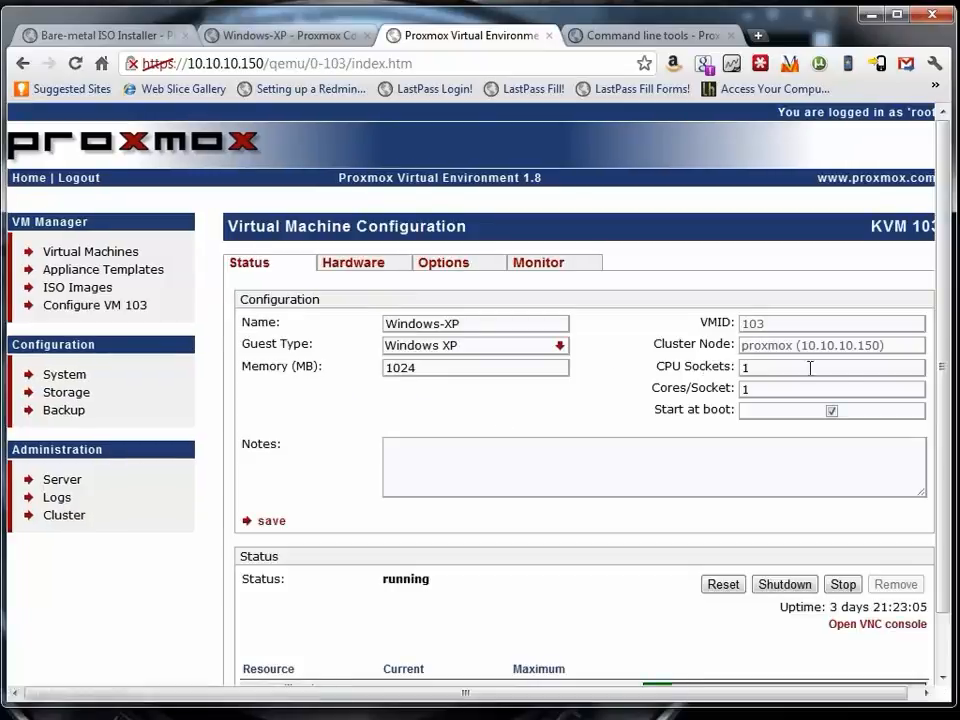
pyautogui.moveTo(944, 298); pyautogui.dragTo(945, 396)
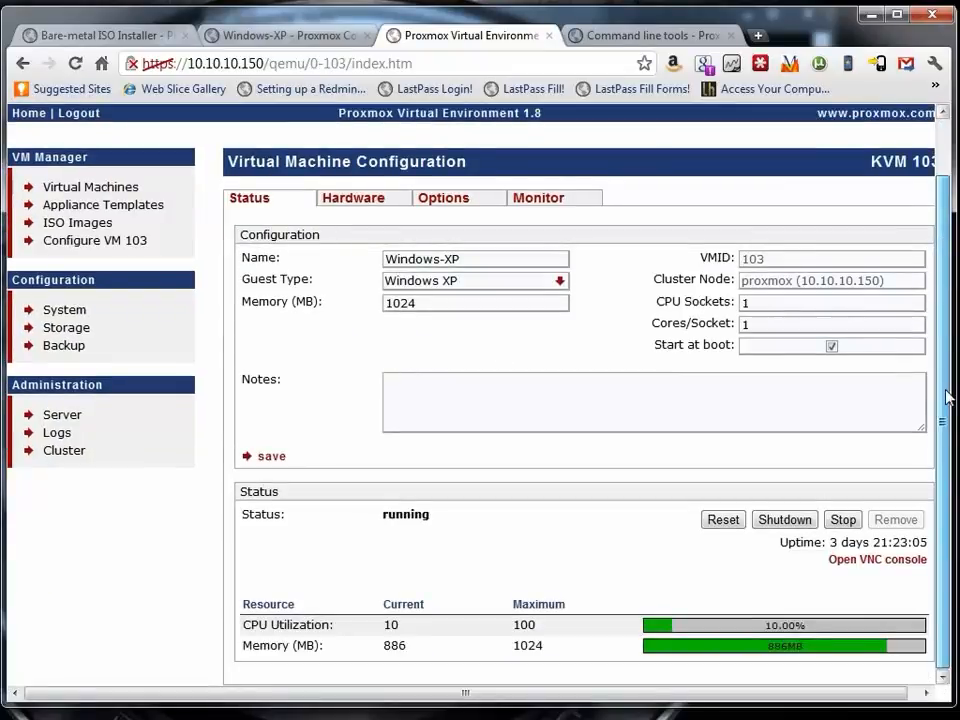
pyautogui.click(866, 561)
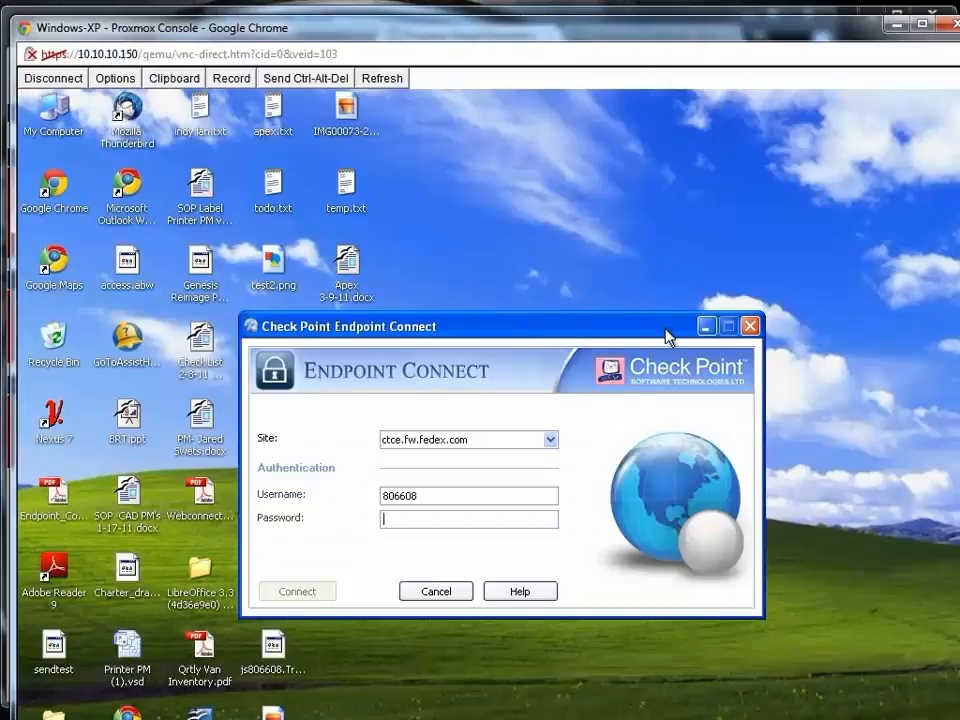
# - Move the Check Point Endpoint Connect dialog up and dismiss it, and bring up Internet Explorer inside the Windows-XP machine
pyautogui.moveTo(668, 337); pyautogui.dragTo(657, 272)
pyautogui.click(678, 263)
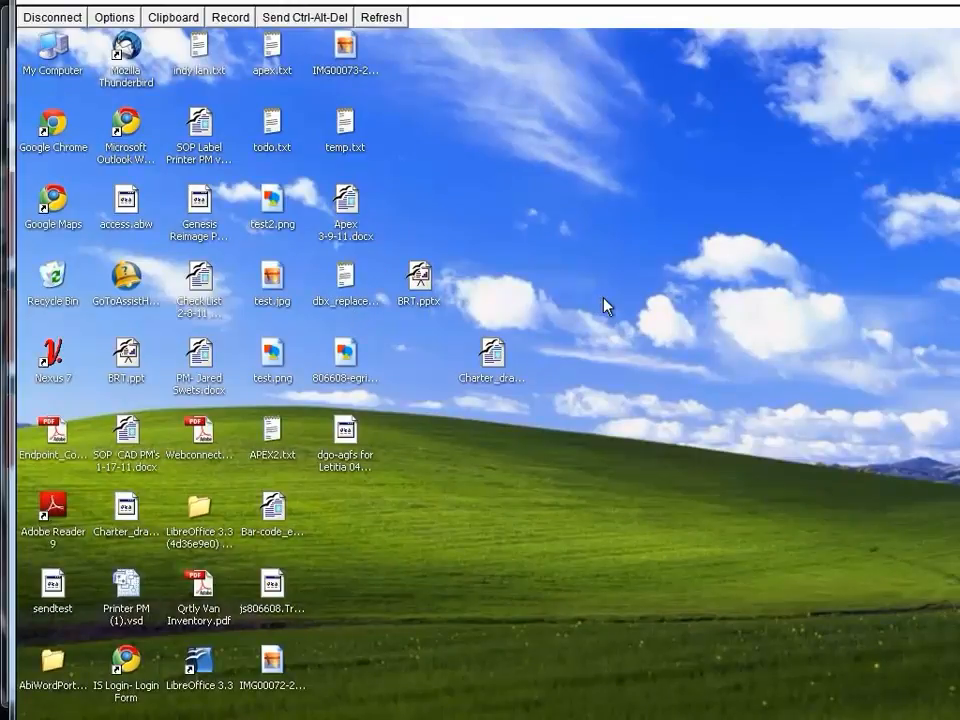
pyautogui.click(225, 717)
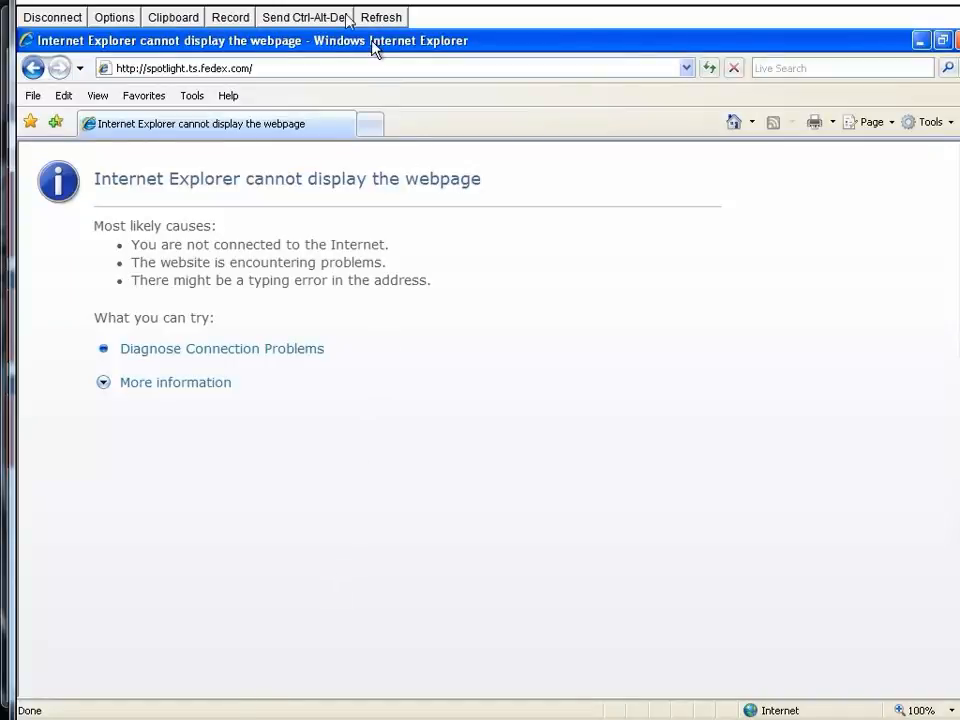
# - Replace the address in the virtual machine's Internet Explorer with "dkk" to test console input, and close the VNC console window
pyautogui.click(294, 69)
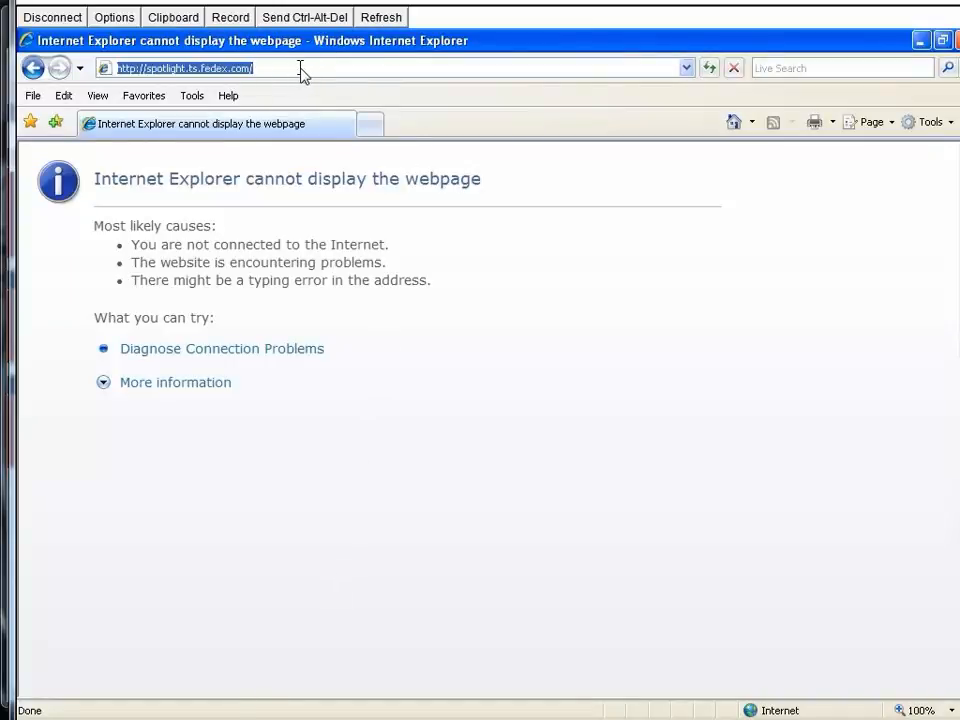
pyautogui.write('dk')
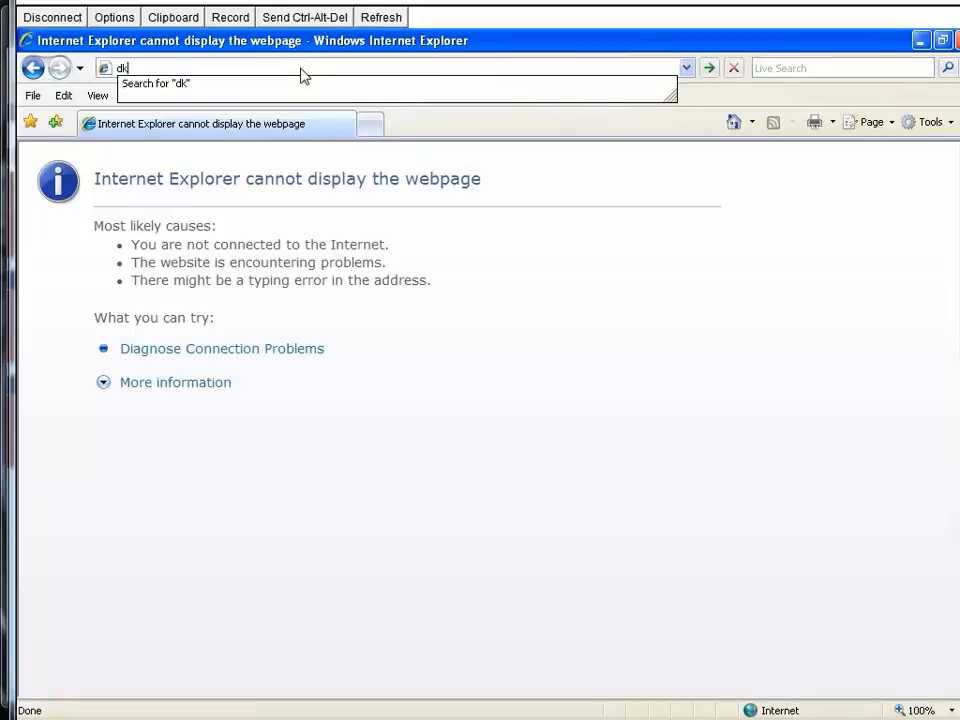
pyautogui.write('k')
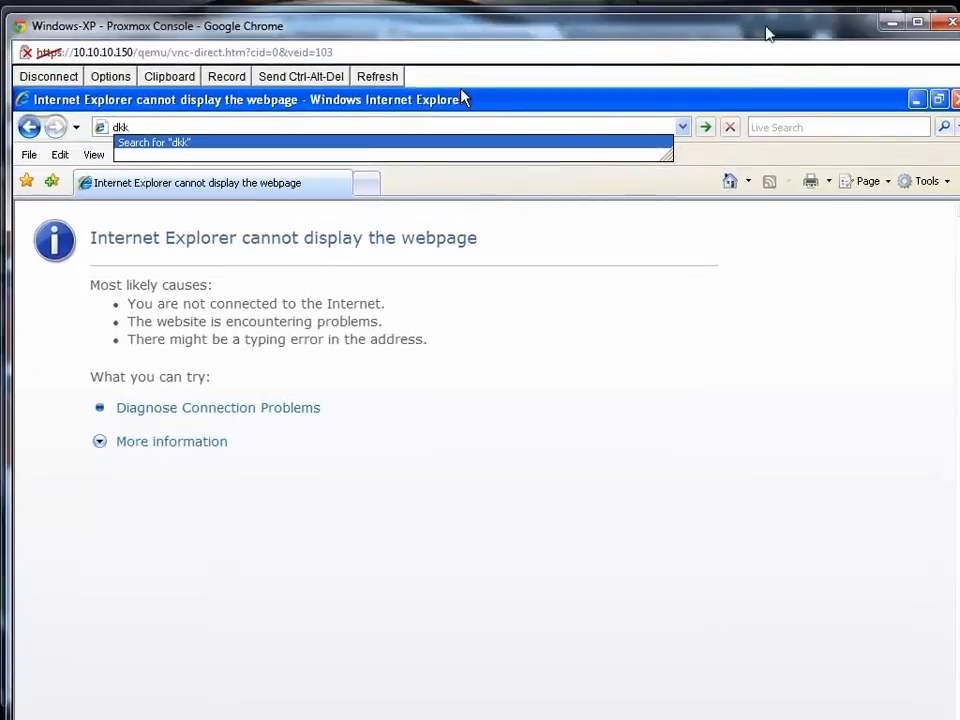
pyautogui.click(948, 26)
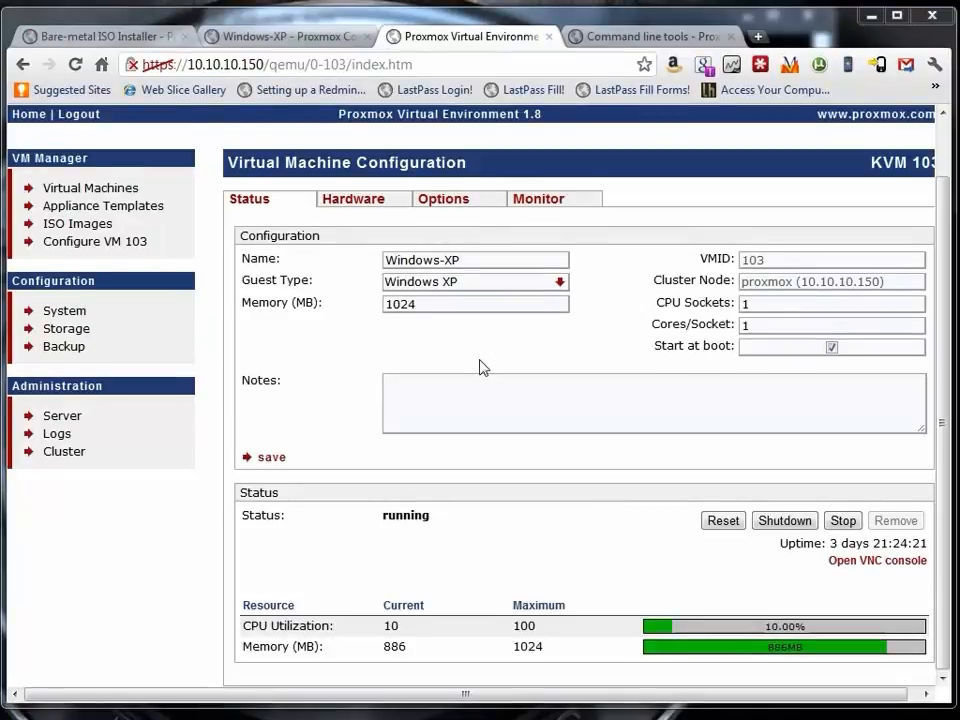
# - View the local appliance templates, checking the file name of the debian-6.0-standard OpenVZ template
pyautogui.click(158, 206)
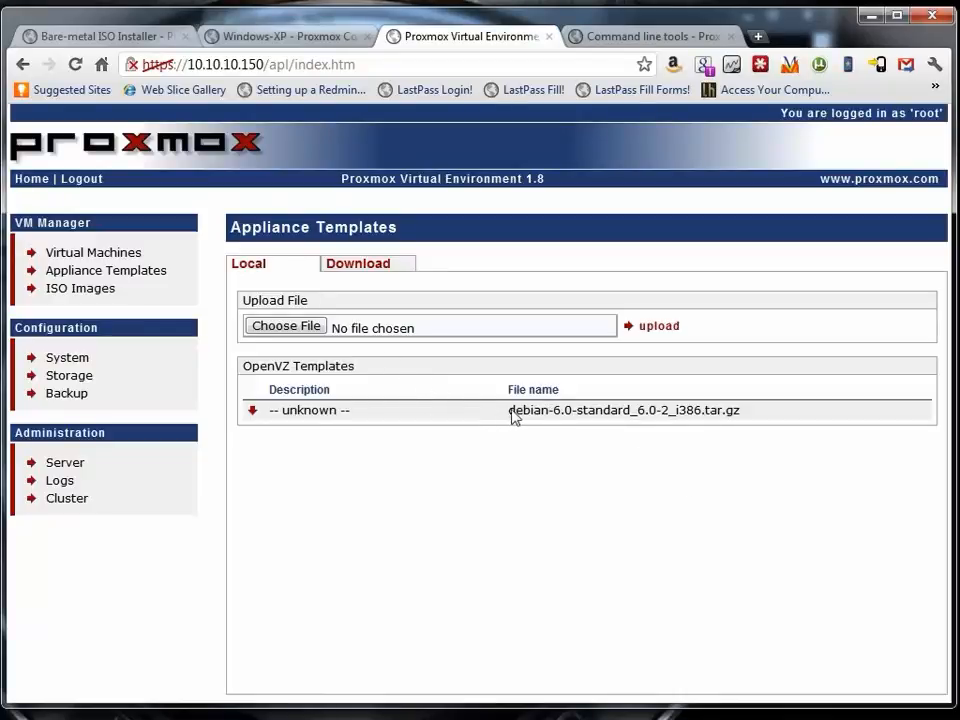
pyautogui.moveTo(509, 411); pyautogui.dragTo(790, 404)
pyautogui.click(760, 409)
# - Examine the downloadable appliance templates in the certified, admin, system and www sections, and open the ISO images page
pyautogui.click(360, 270)
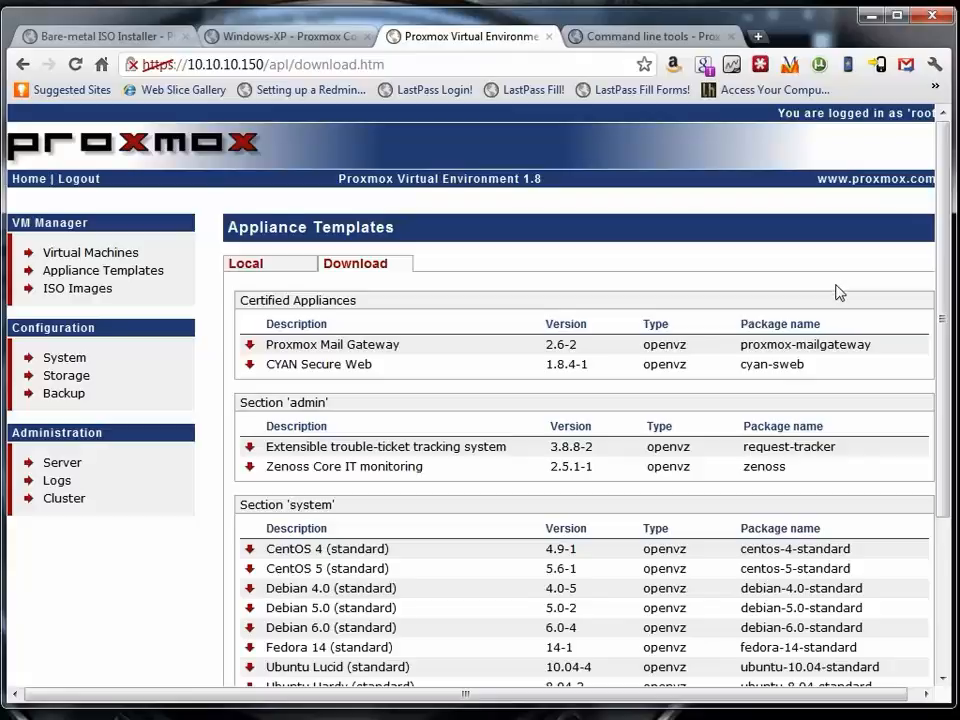
pyautogui.scroll(-3, 840, 290)
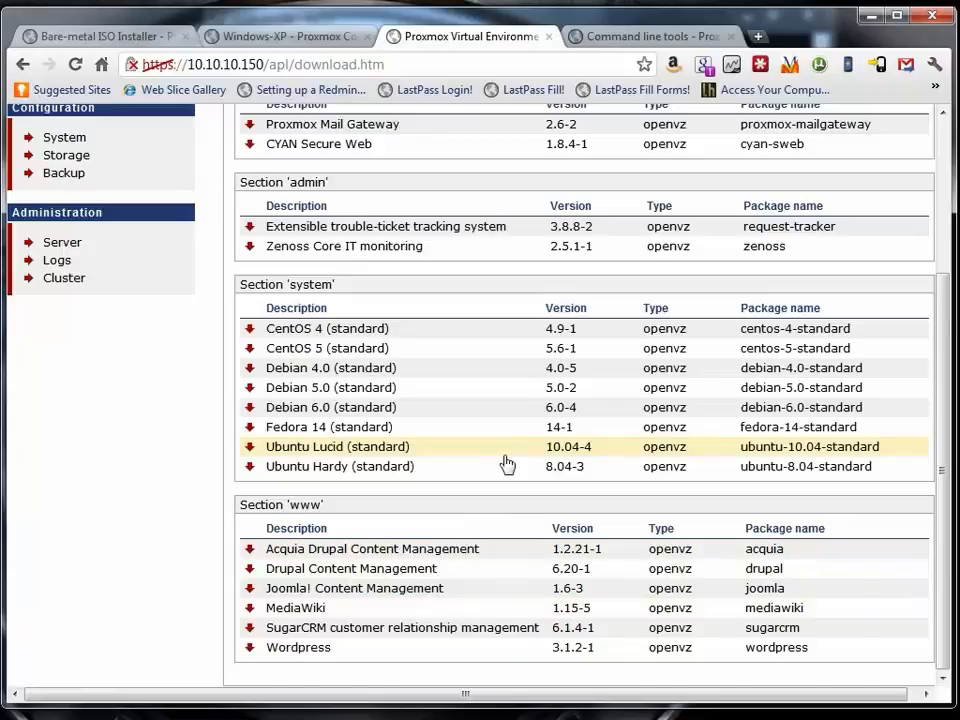
pyautogui.scroll(3, 507, 463)
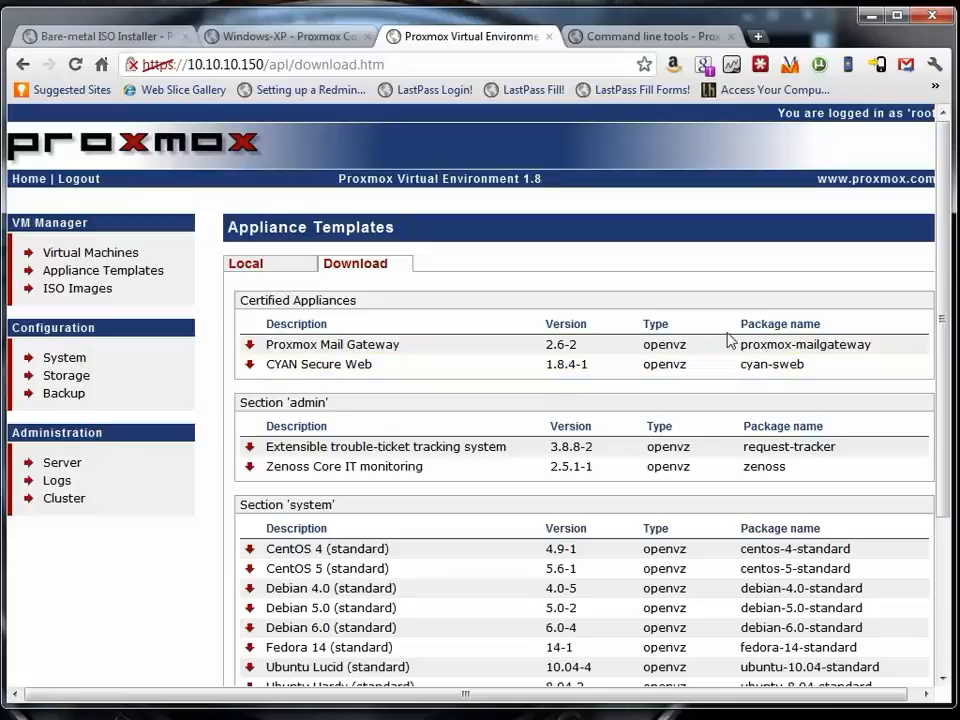
pyautogui.scroll(-3, 731, 330)
pyautogui.scroll(3, 735, 330)
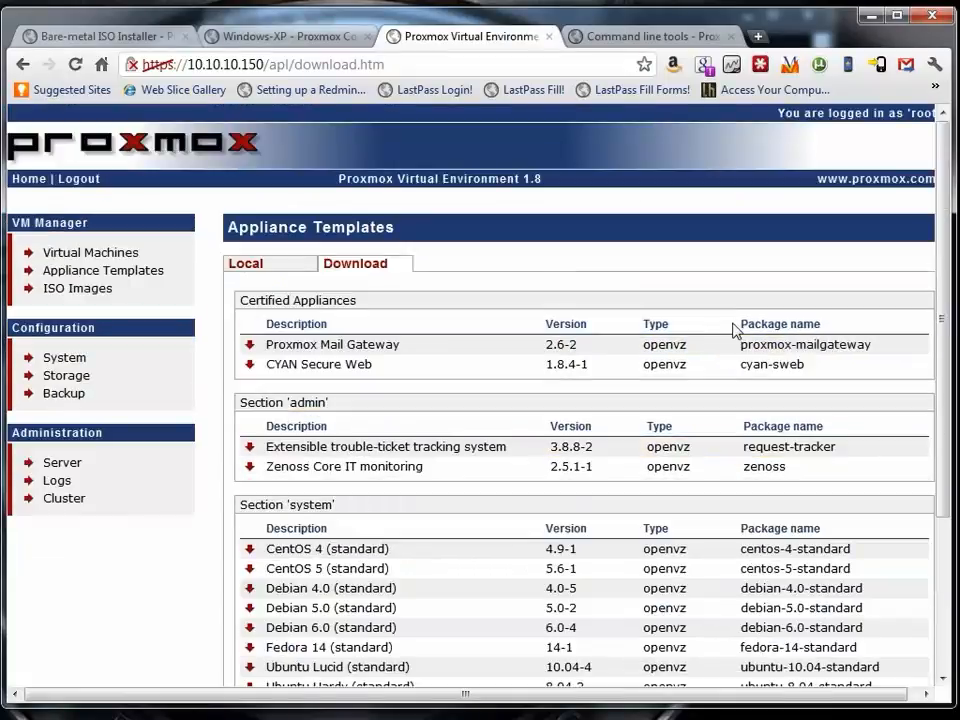
pyautogui.click(93, 289)
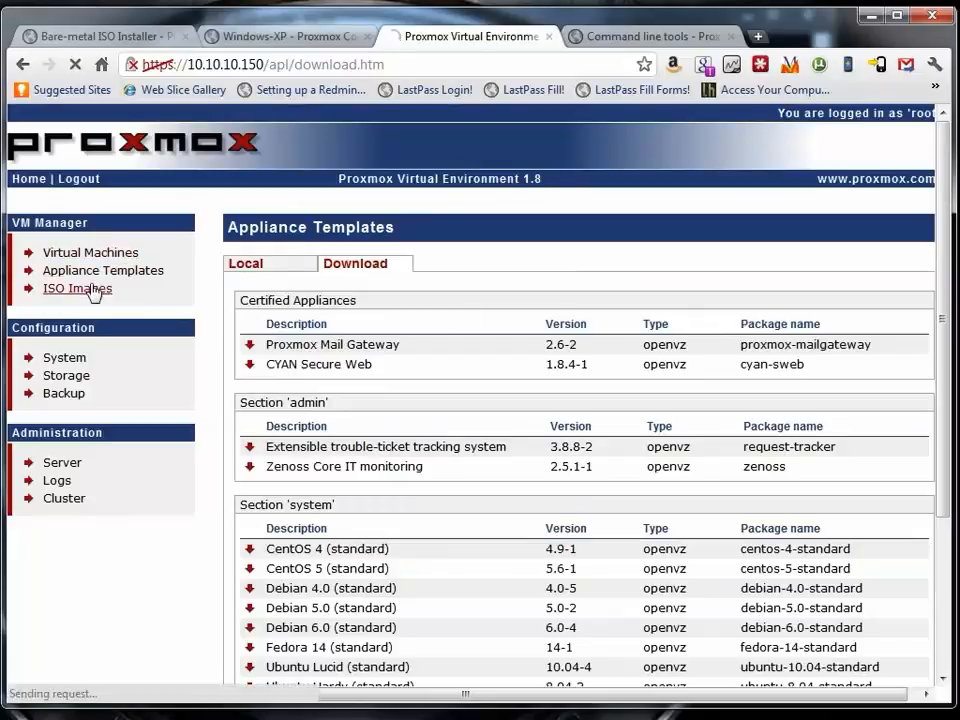